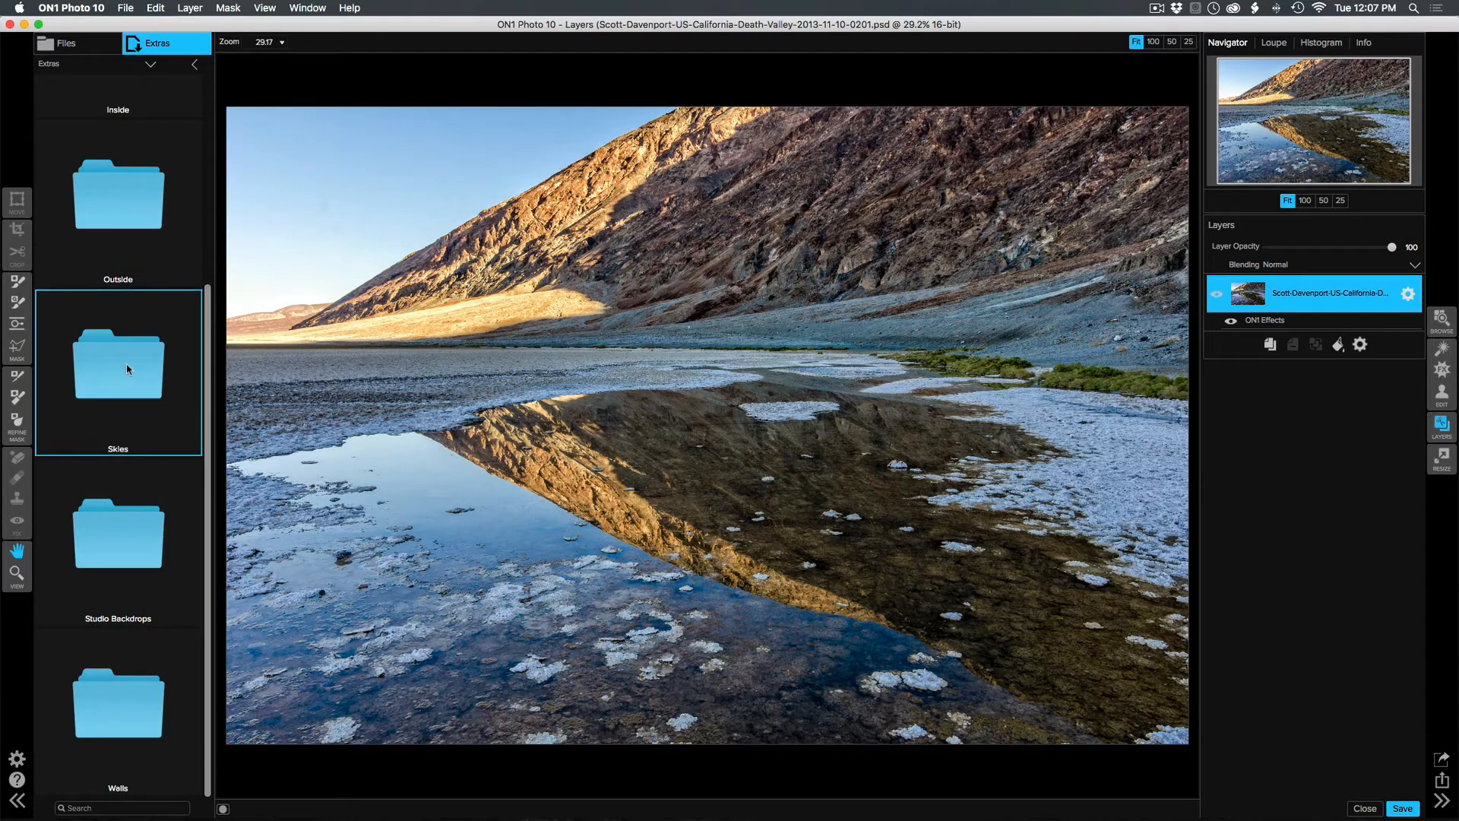
Step: Open the Skies folder of the Extras and add skies14.jpg to the photo as a layer
double_click(127, 370)
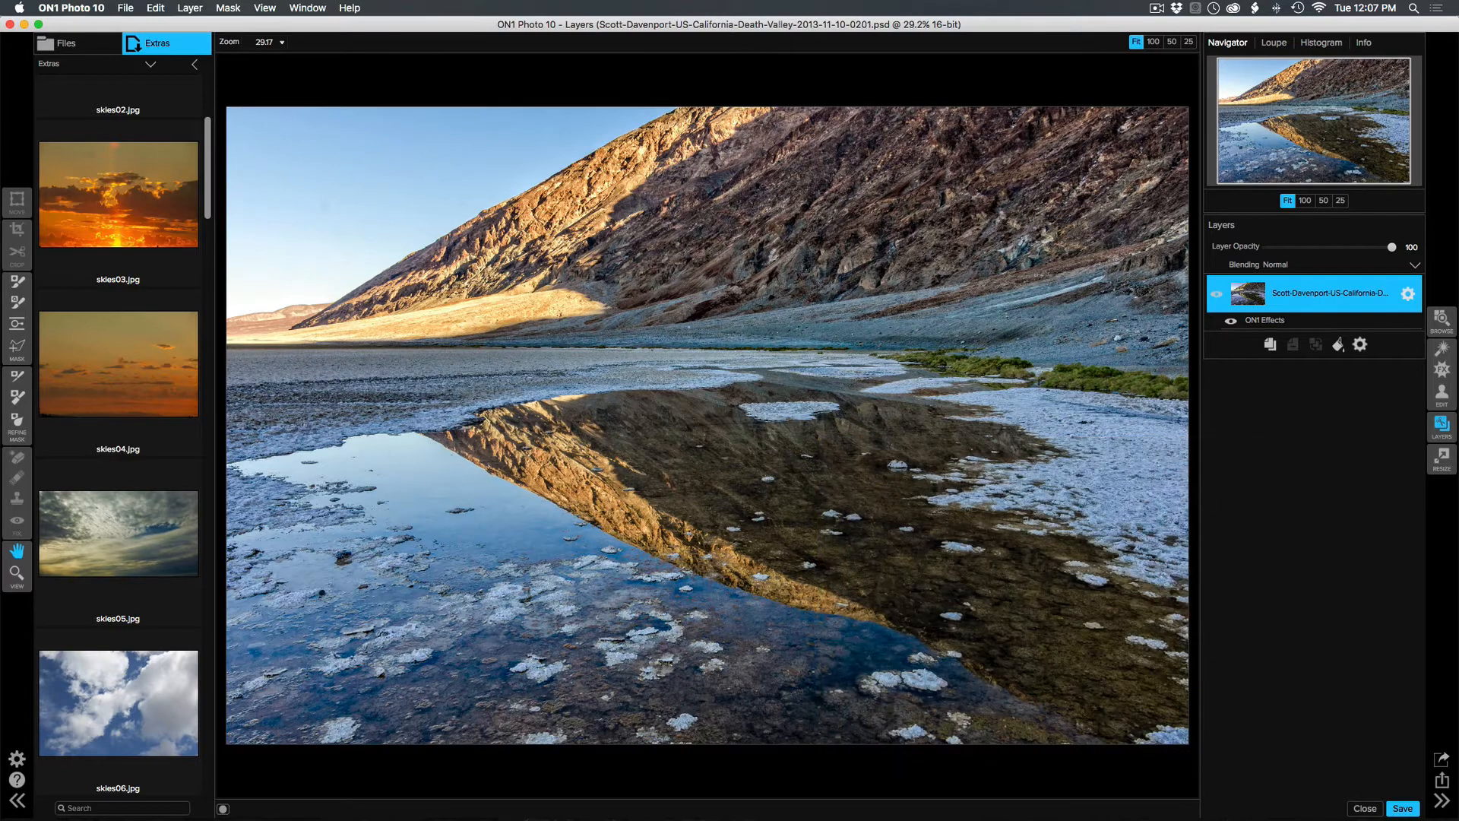
scroll(127, 577, "down", 10)
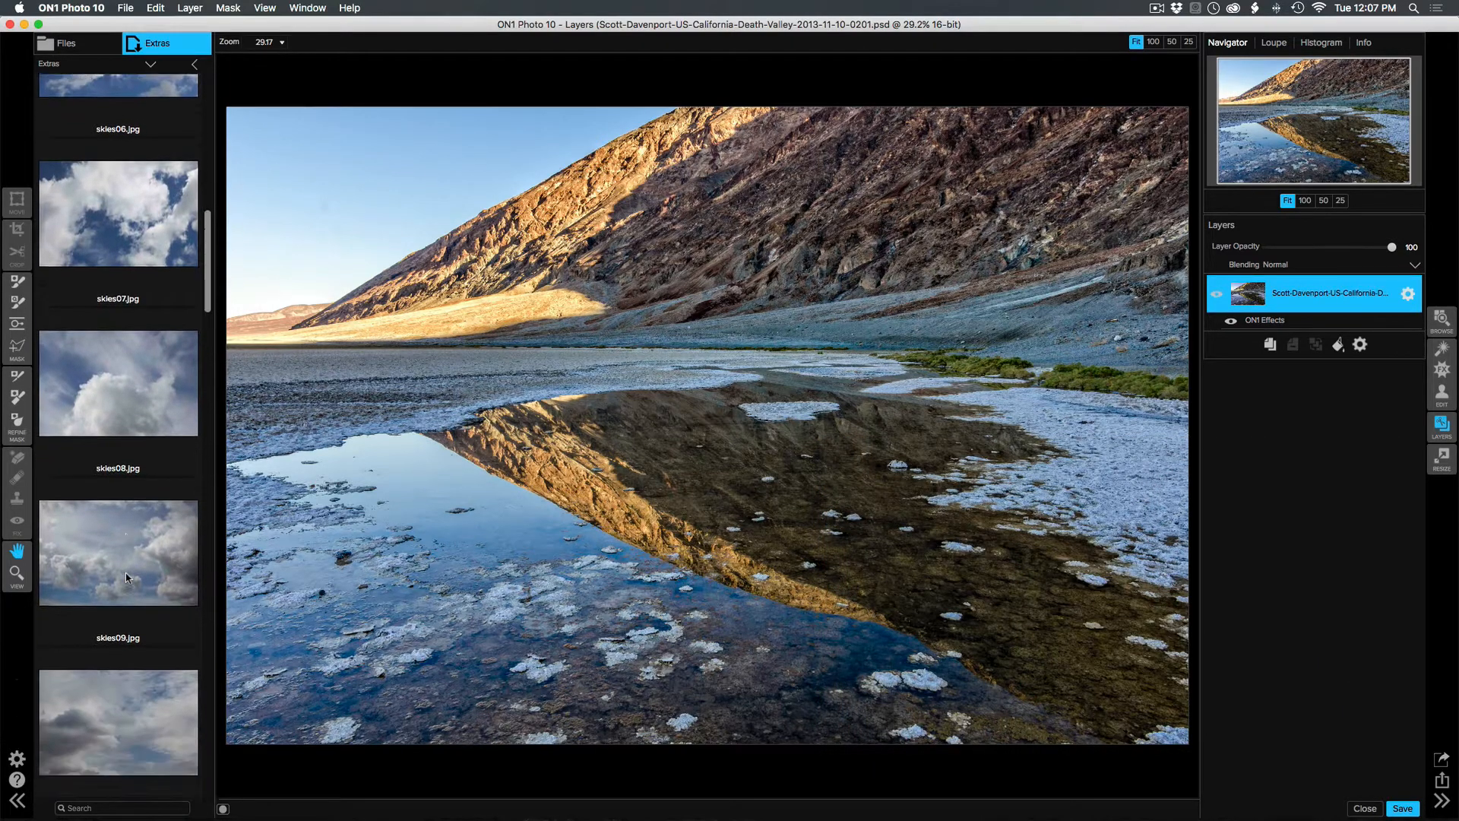
scroll(127, 577, "down", 7)
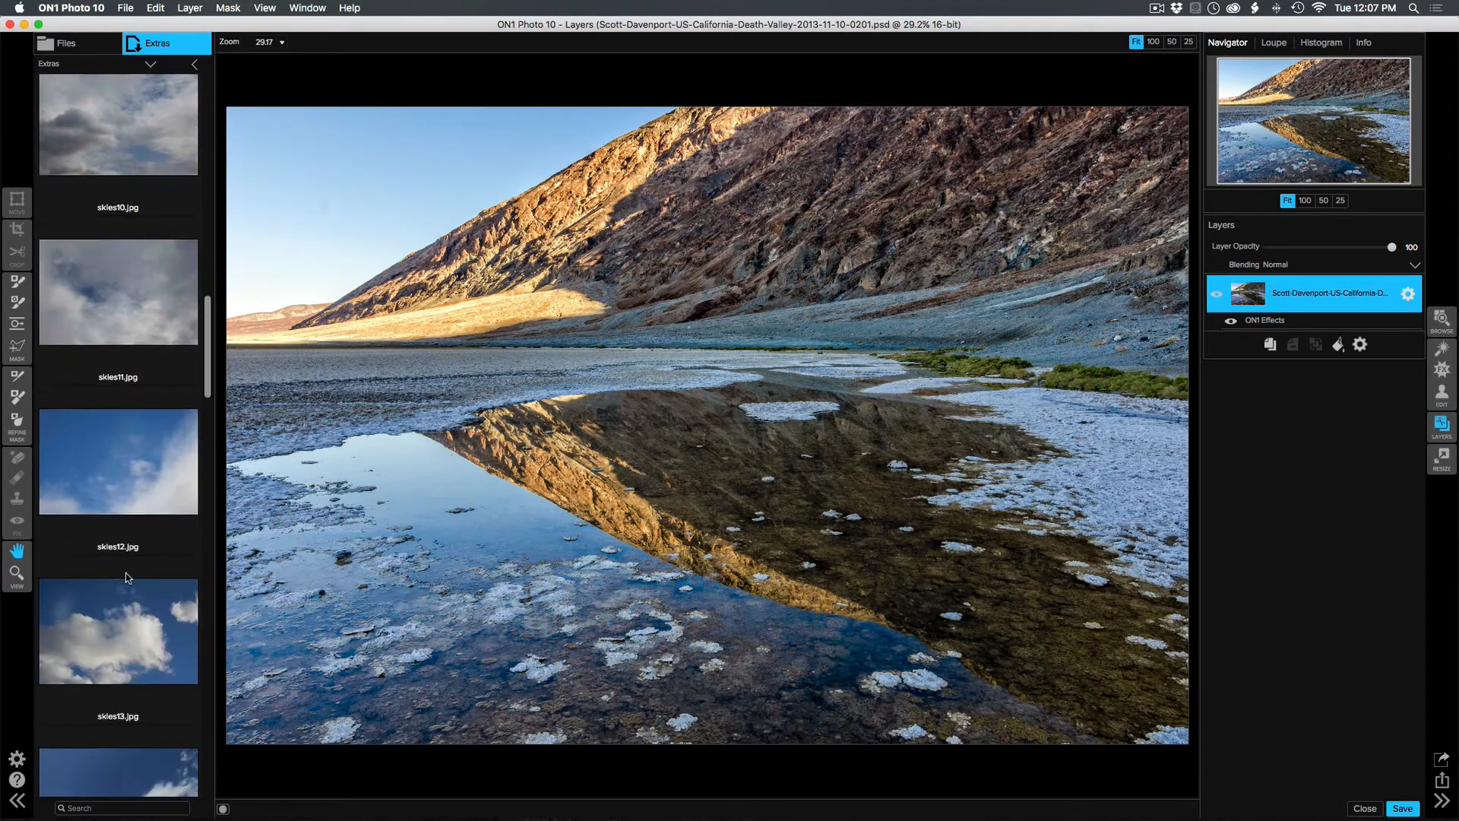
scroll(127, 577, "down", 3)
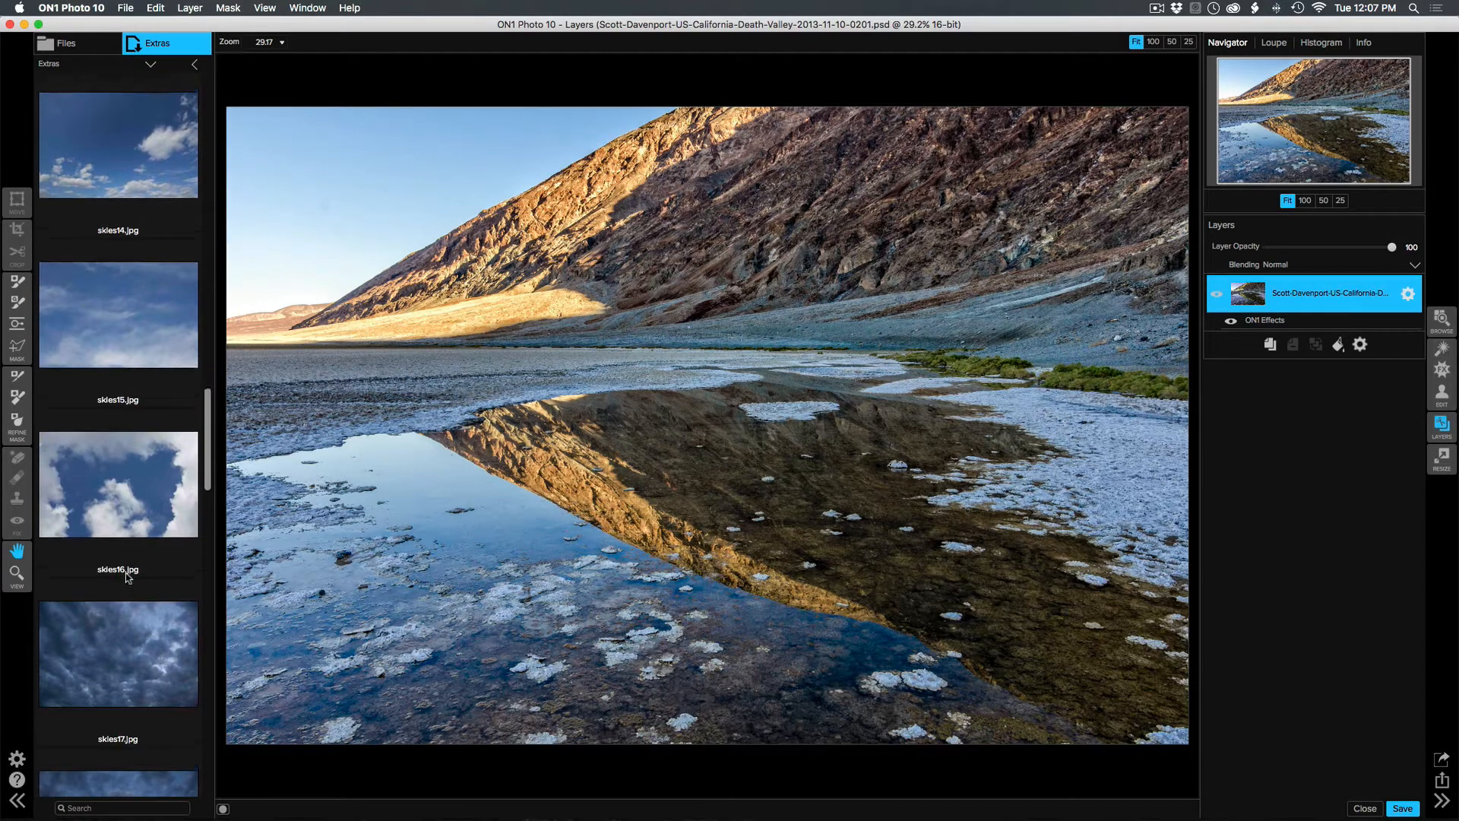
scroll(127, 578, "up", 3)
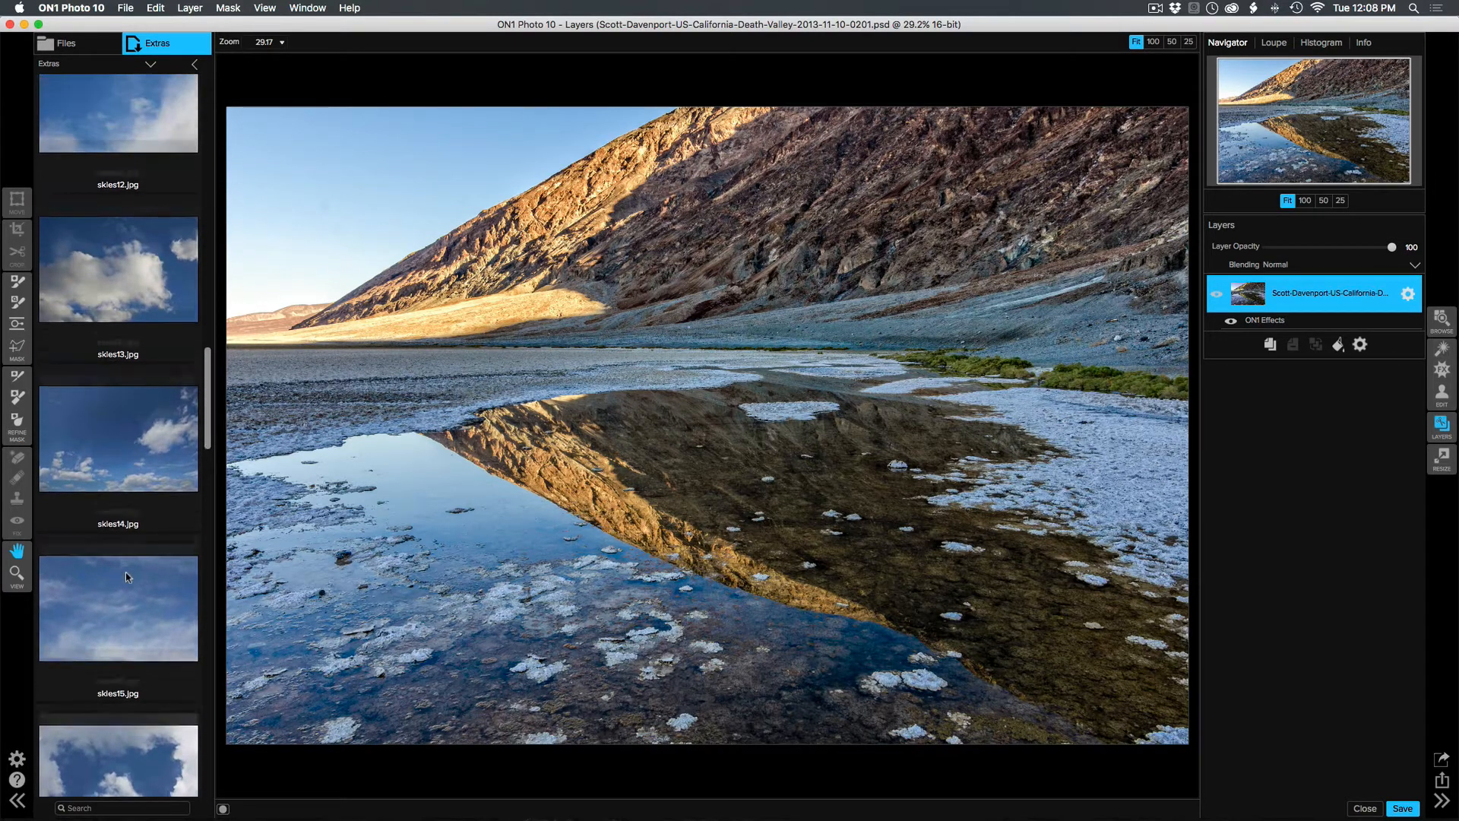
left_click(127, 443)
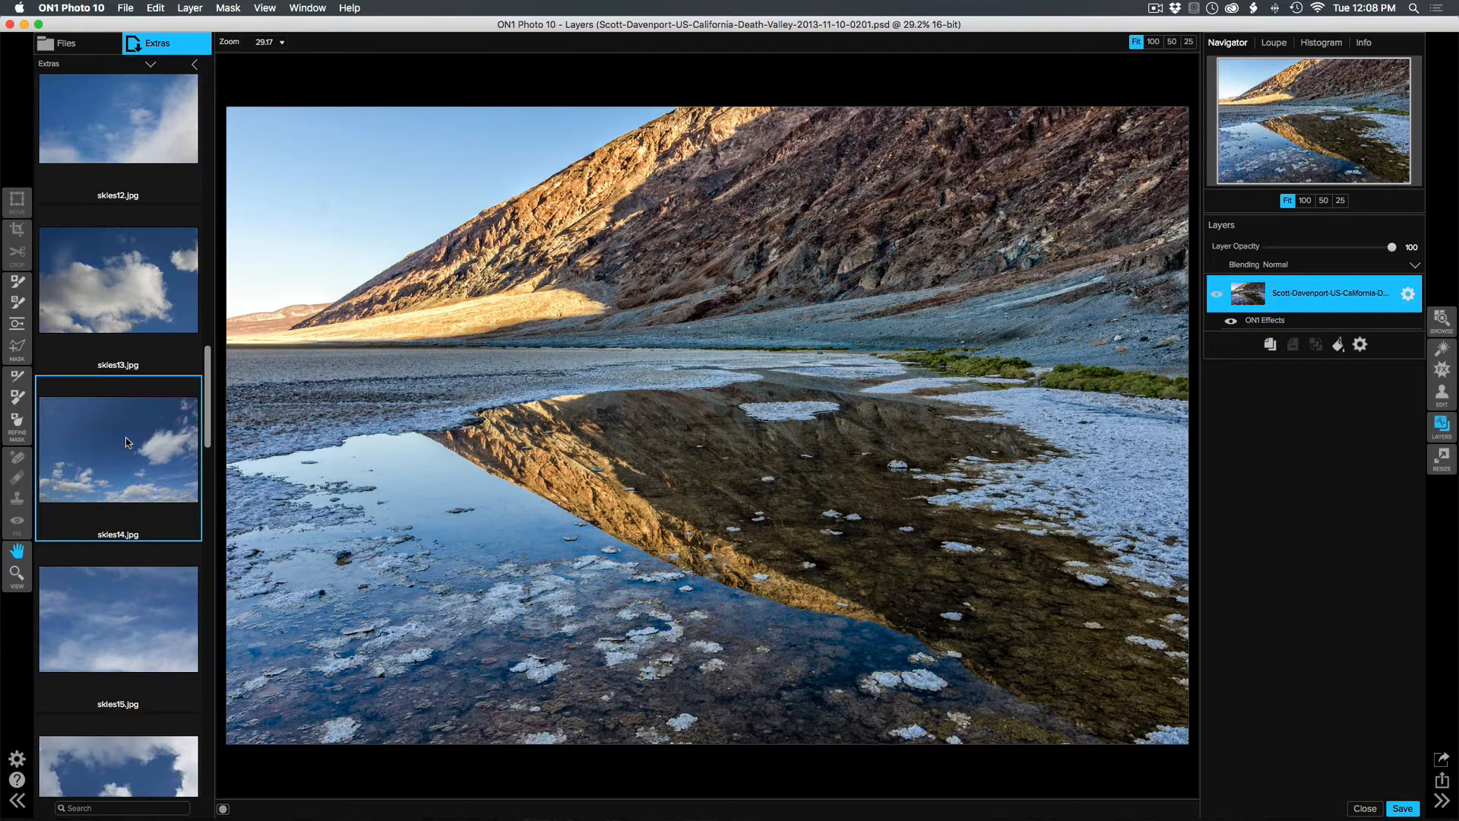
double_click(127, 442)
left_click(596, 362)
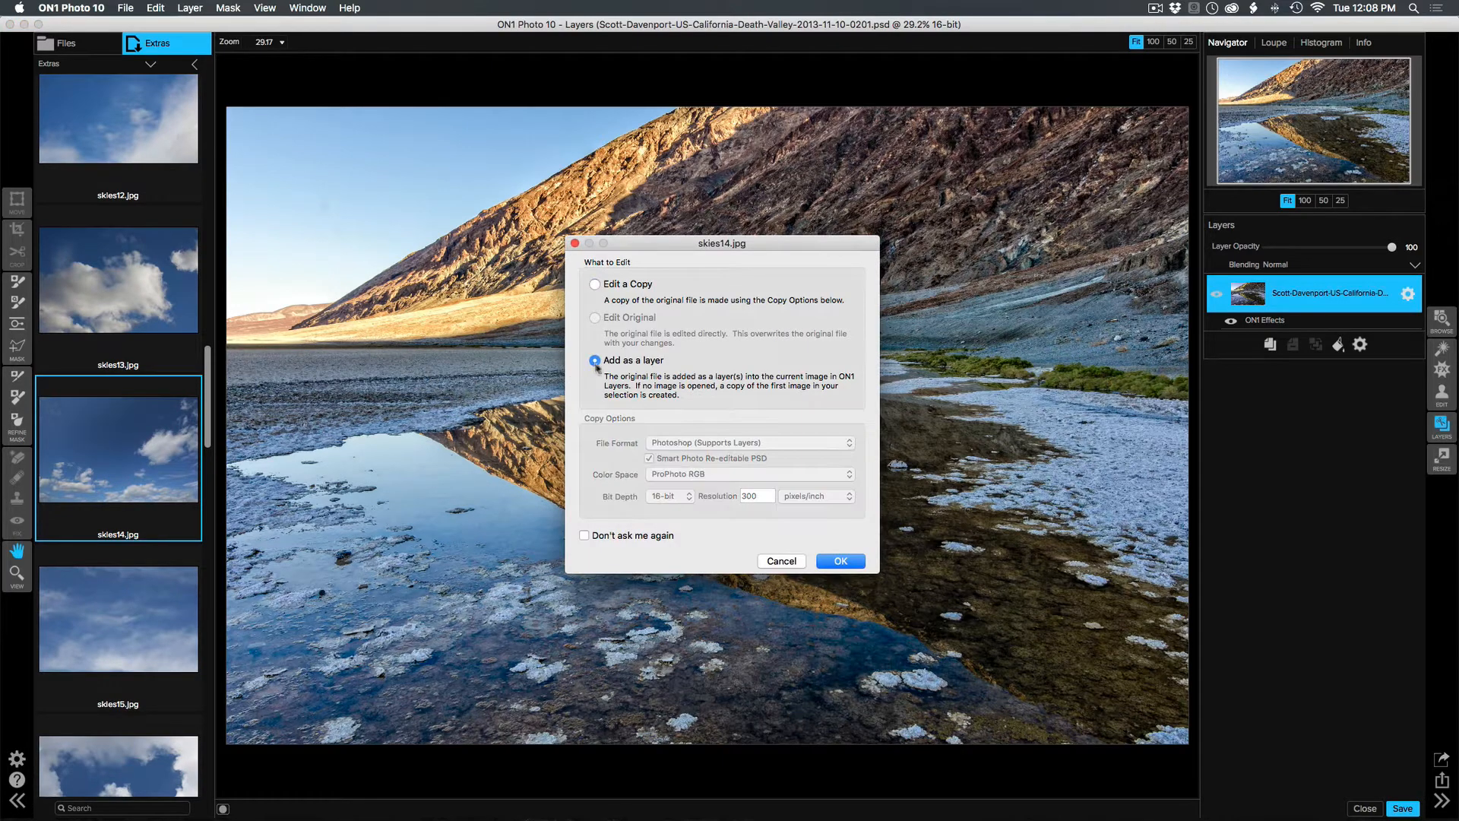
left_click(843, 562)
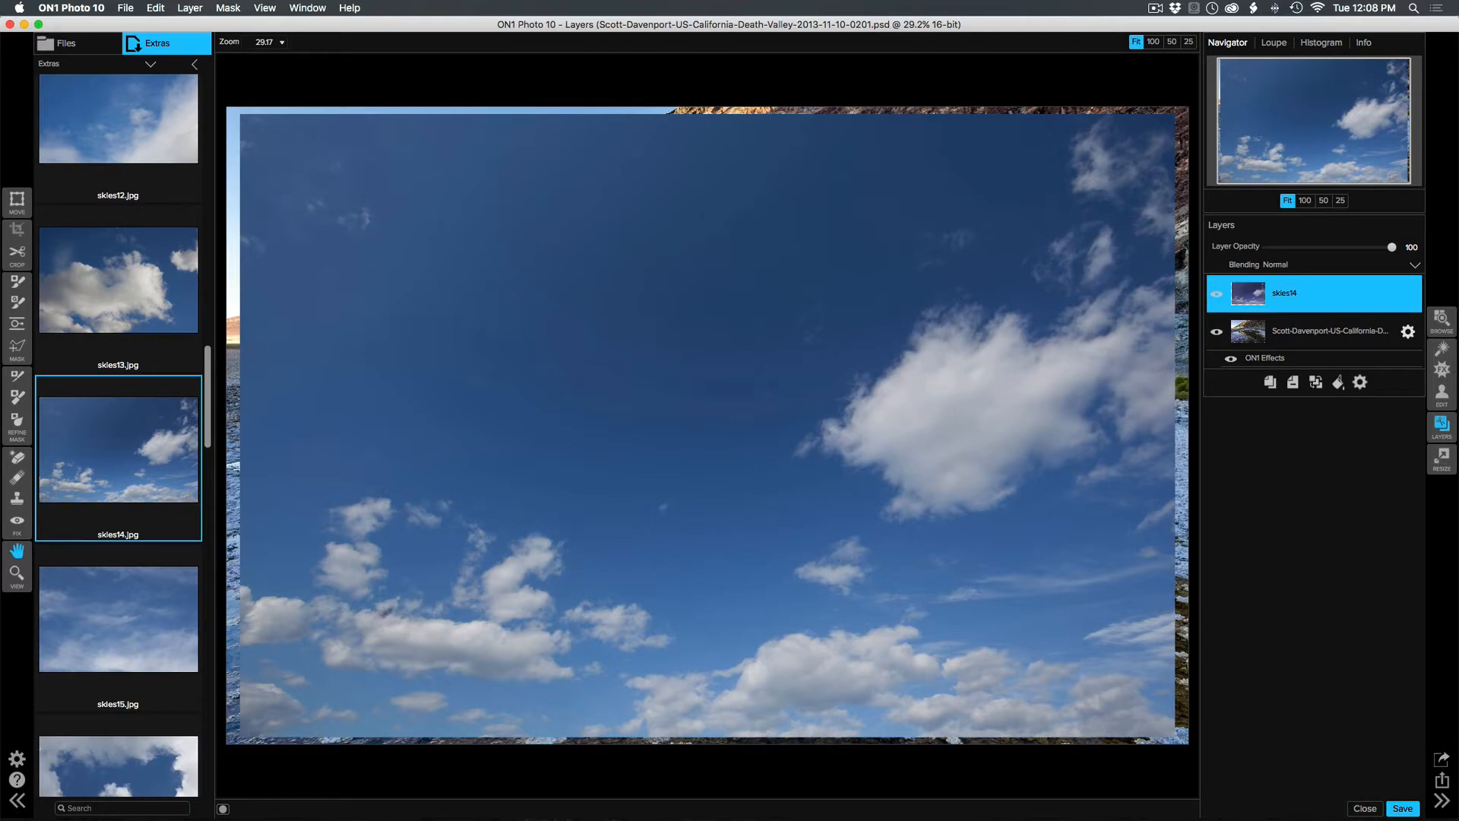
Step: Scale the sky layer to about 4020 by 2592, flip it horizontally and move it over the photo's upper left
left_click(16, 800)
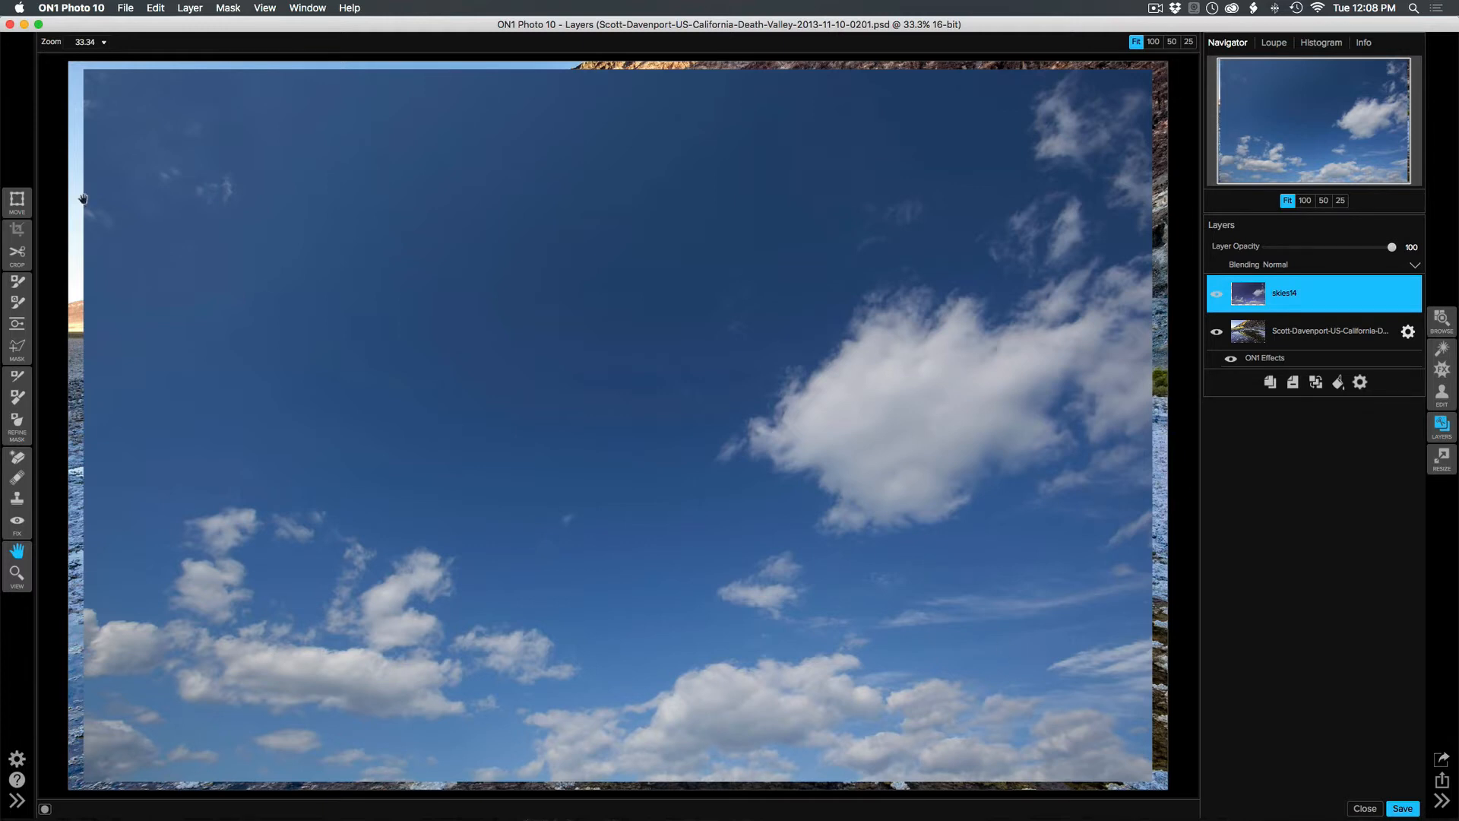
left_click(16, 201)
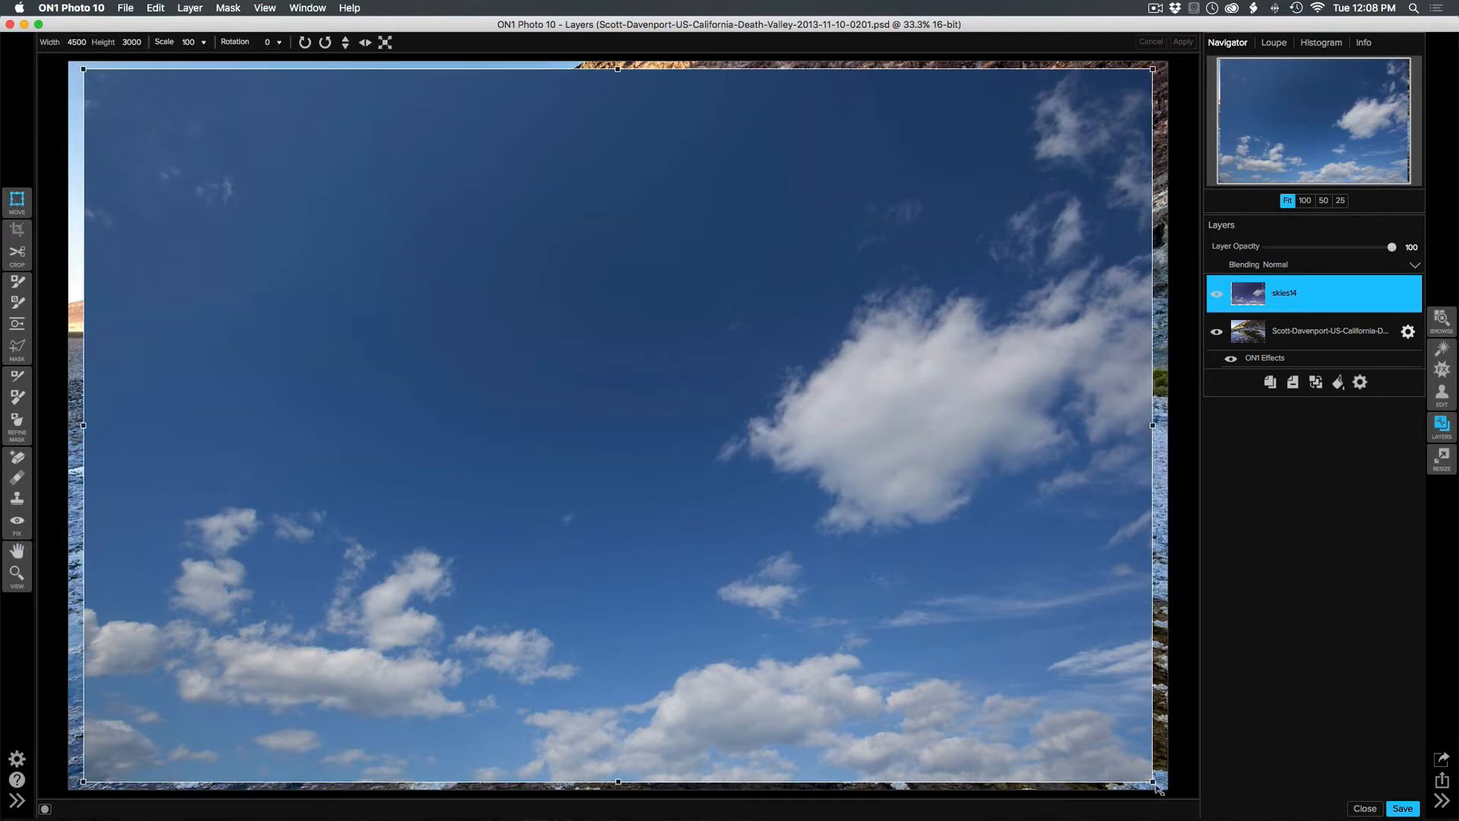
left_click_drag(1155, 783, 1041, 687)
left_click_drag(874, 411, 563, 171)
left_click_drag(316, 252, 595, 228)
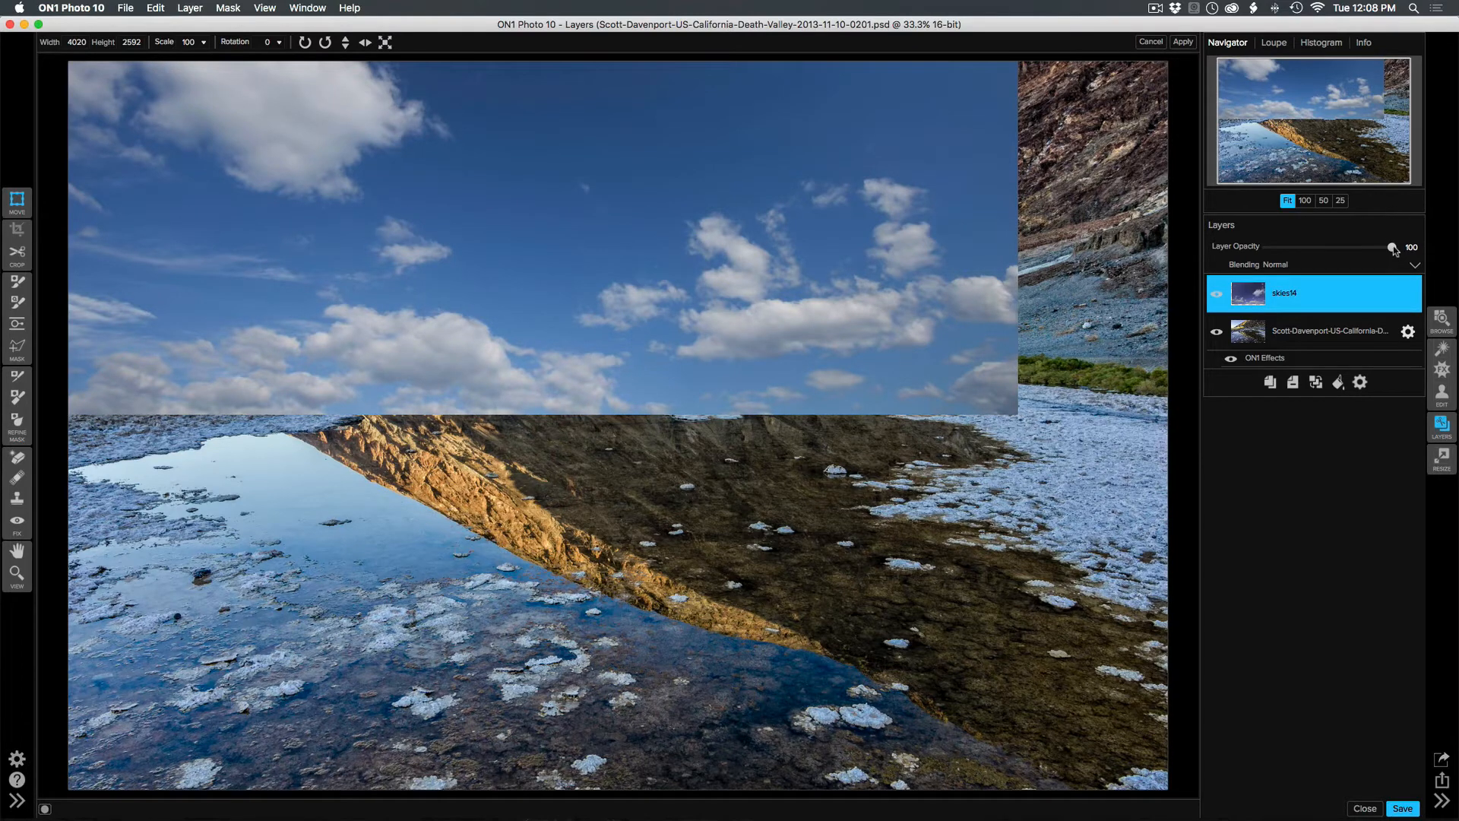
Step: Nudge the sky layer upward while its opacity is reduced to 75, restore it to 100 and apply the transform
left_click_drag(1394, 249, 1363, 254)
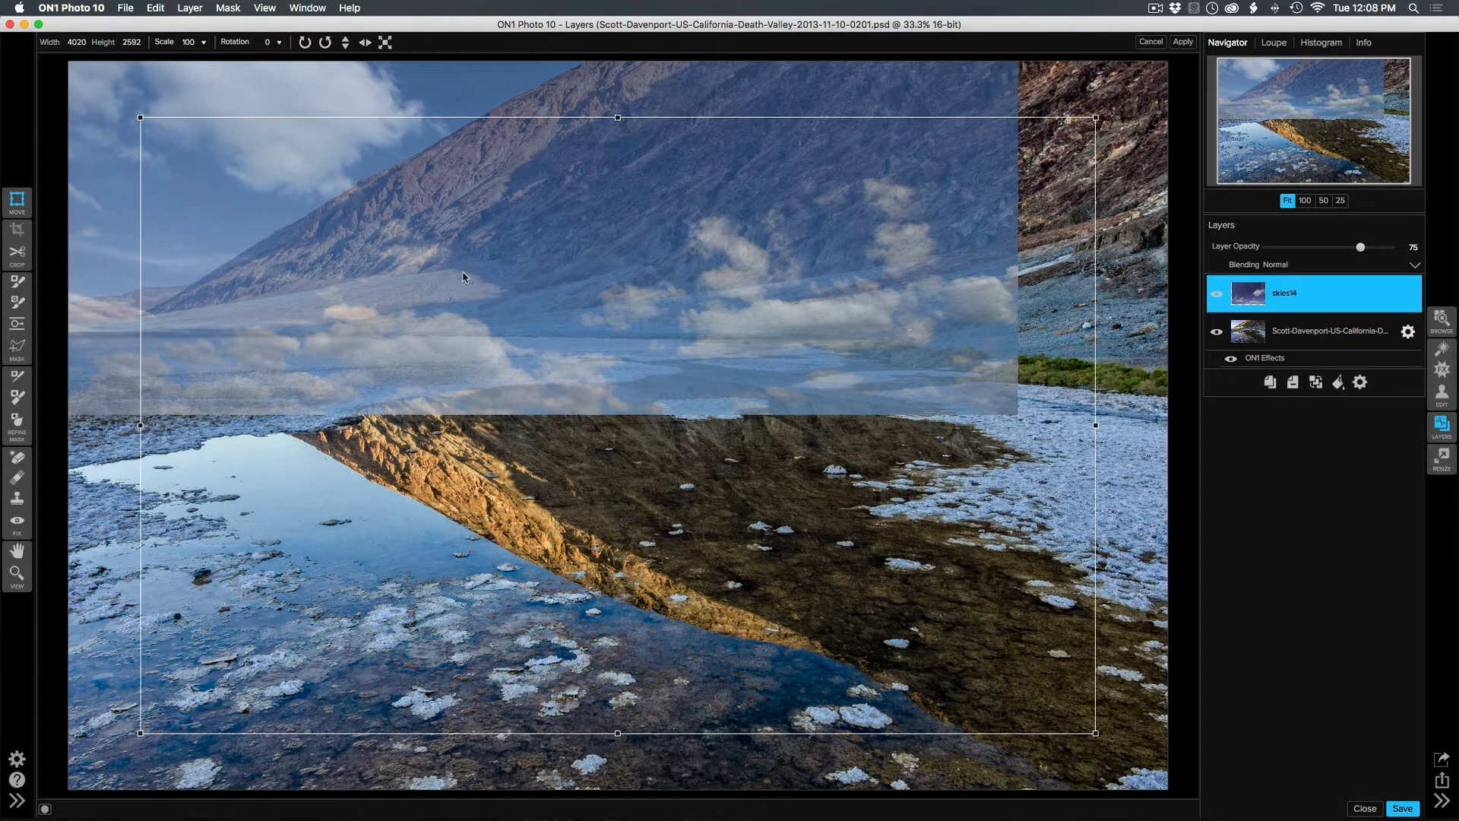
mouse_move(511, 270)
left_mouse_down()
mouse_move(505, 251)
mouse_move(554, 267)
mouse_move(504, 242)
left_mouse_up()
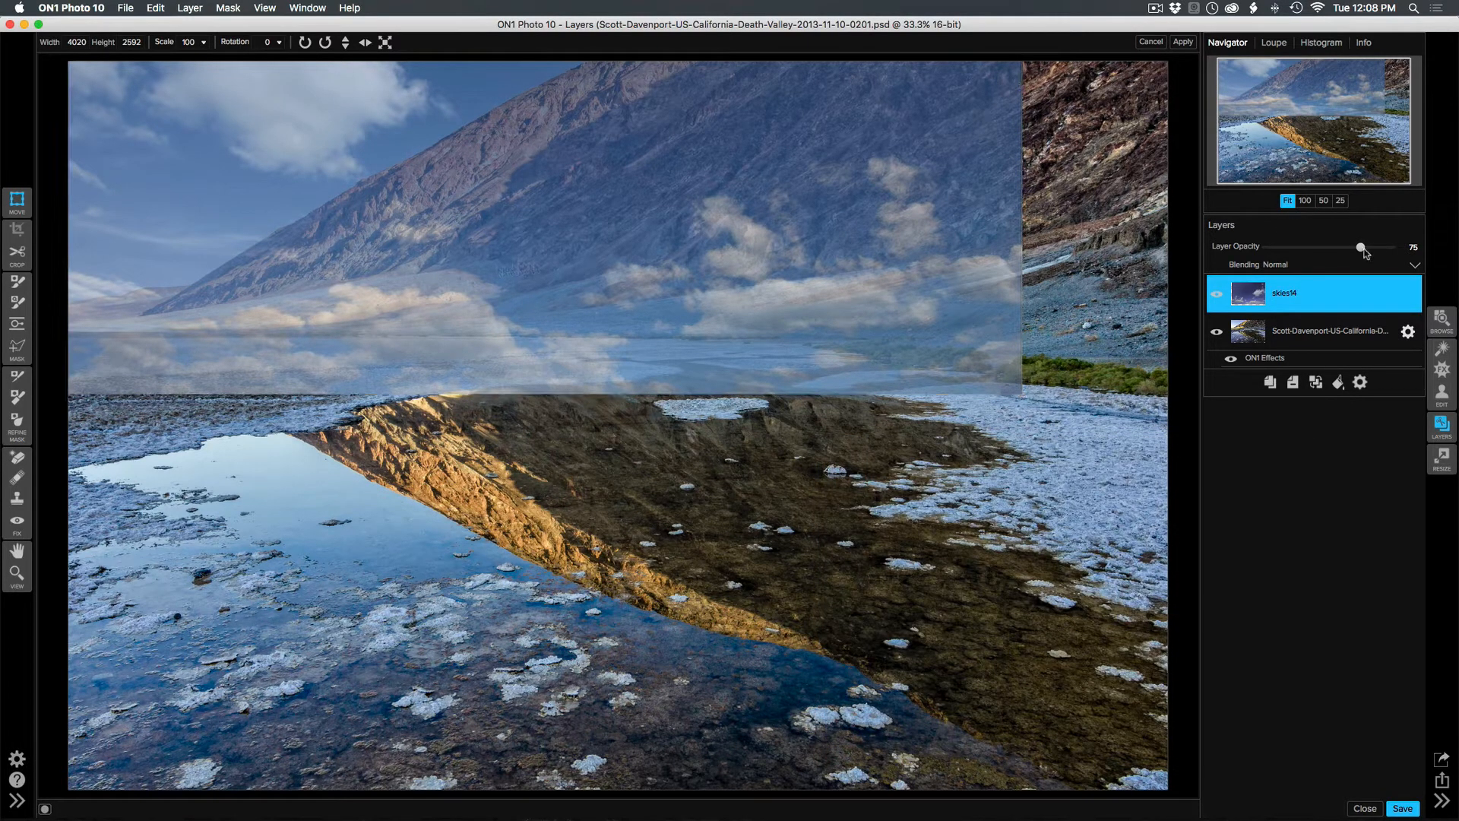
left_click_drag(1361, 247, 1409, 258)
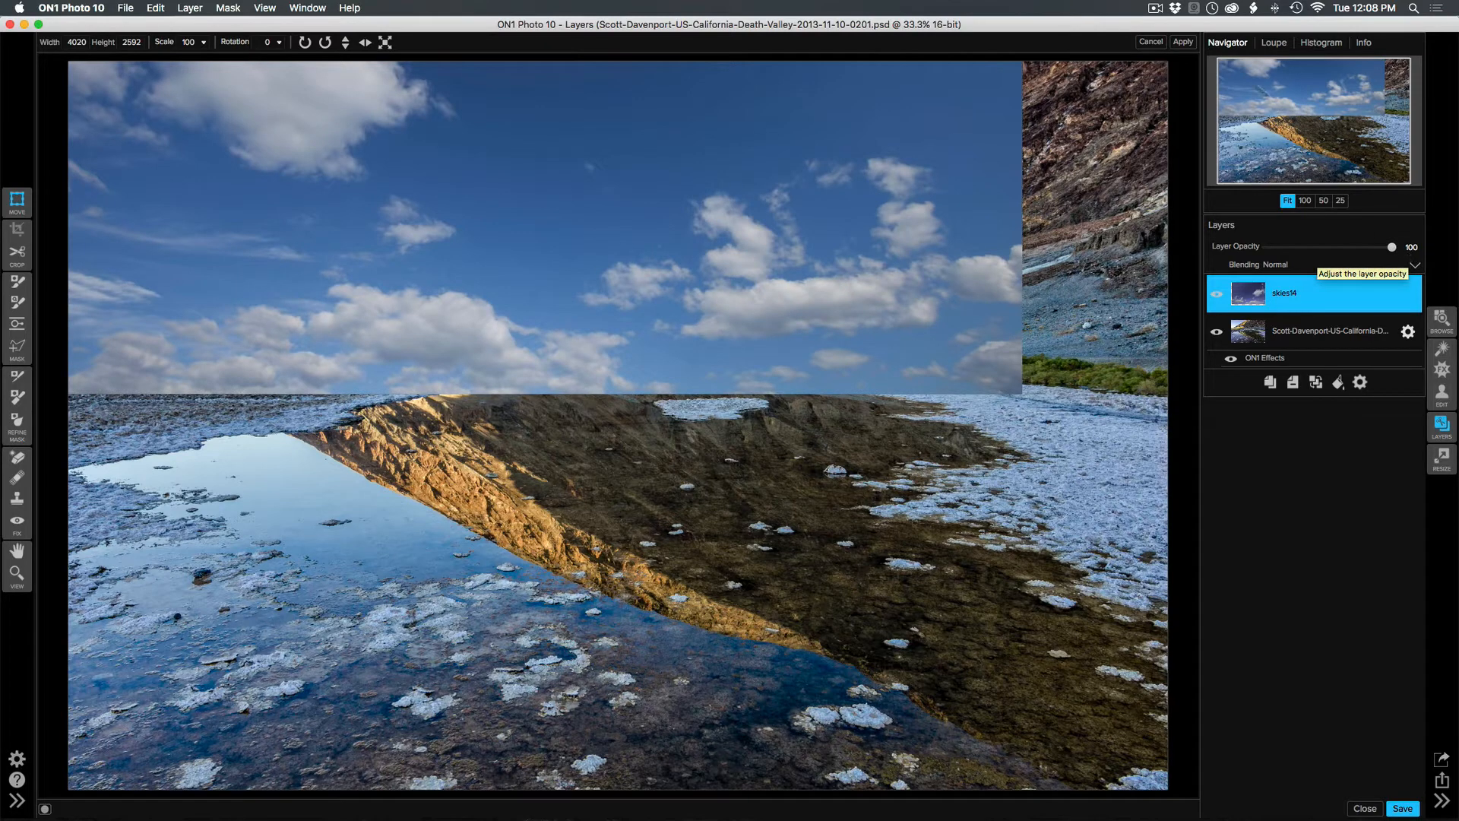
left_click(1184, 41)
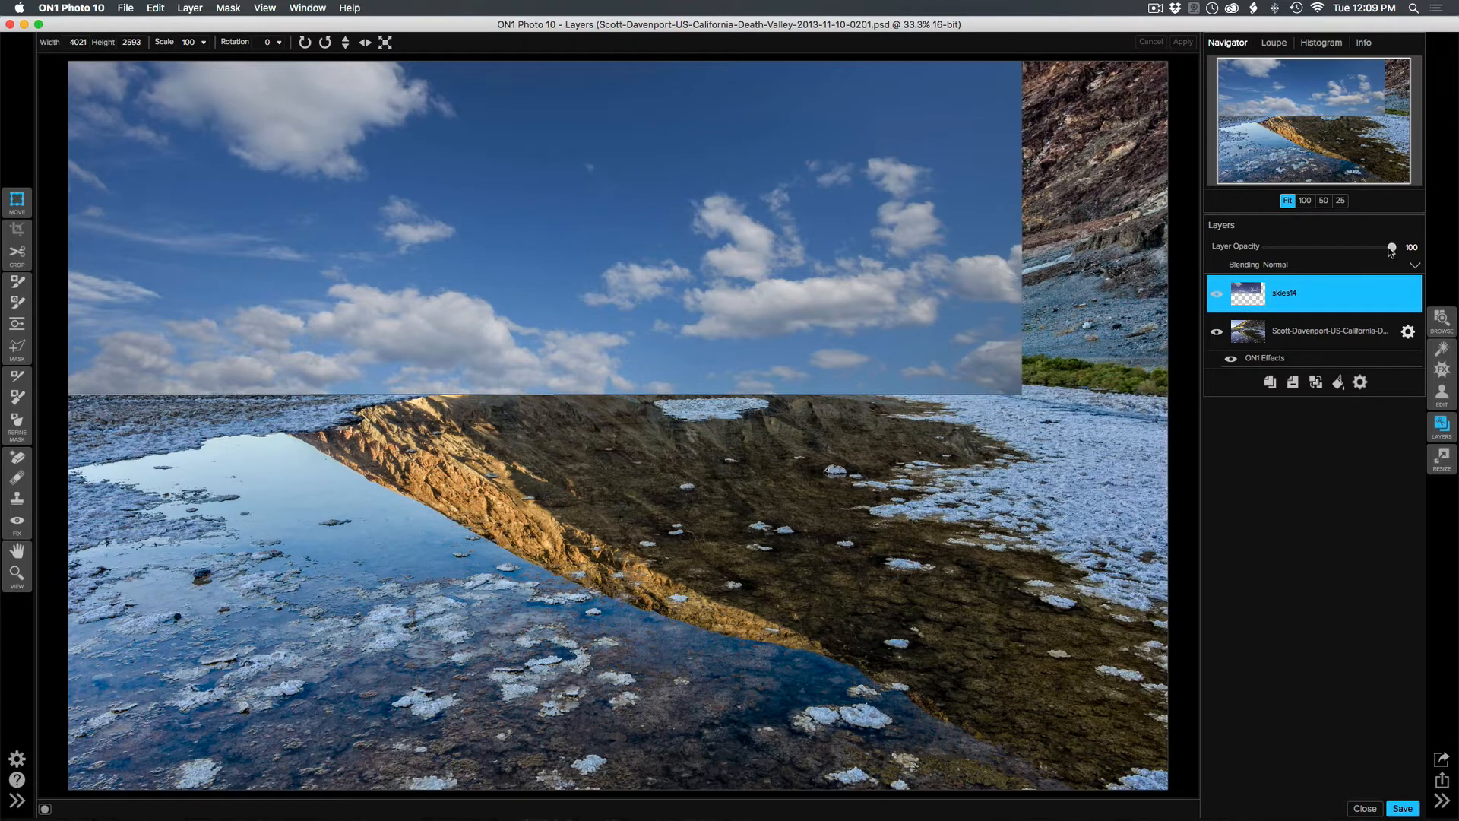
Step: Lower the sky layer's opacity to 68, reduce its height to about 2350 with its lower edge on the horizon, and apply
left_click_drag(1390, 251, 1352, 250)
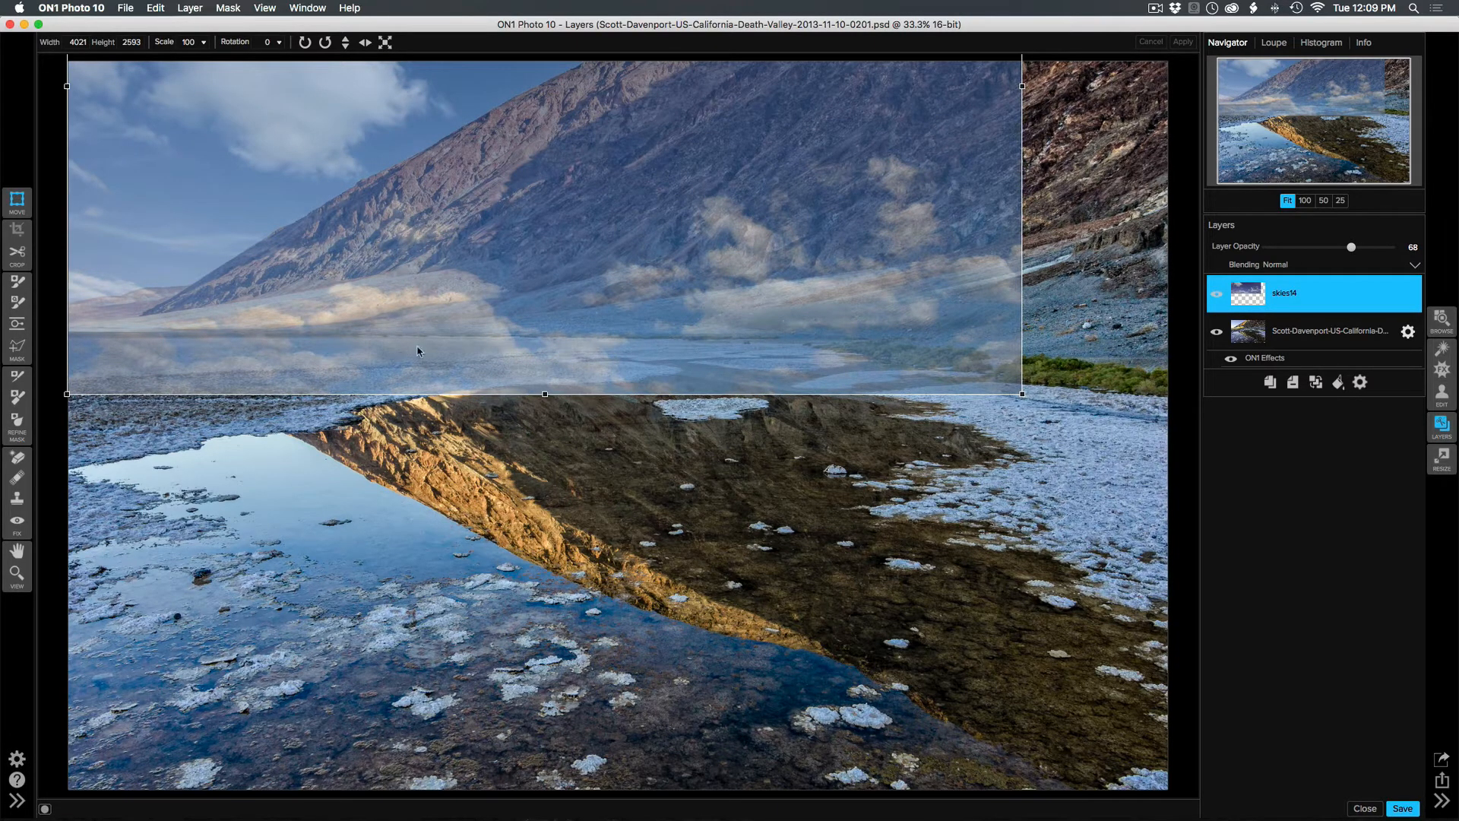
left_click_drag(546, 395, 545, 365)
left_click_drag(513, 300, 513, 270)
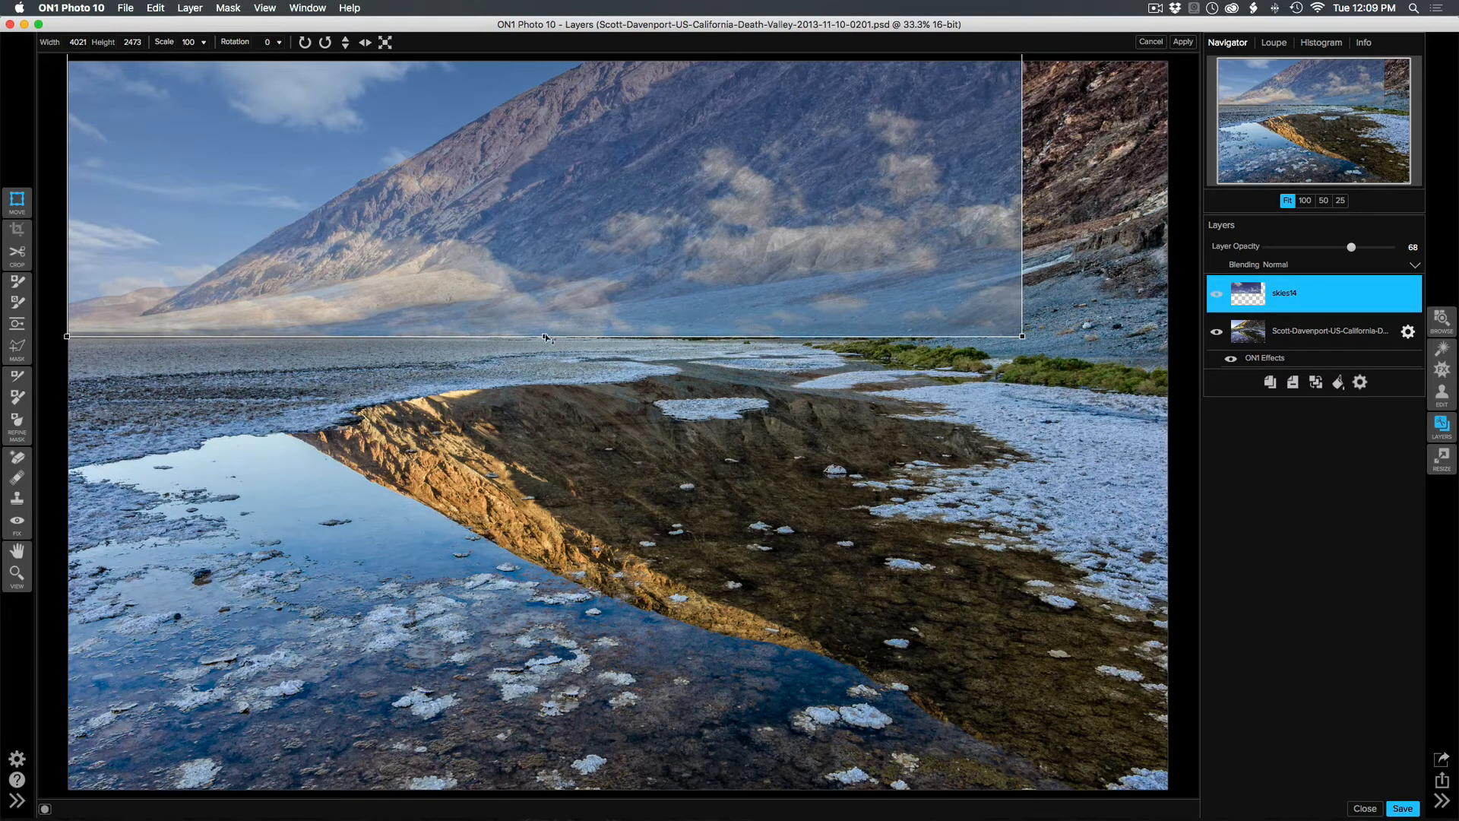
left_click_drag(545, 336, 546, 310)
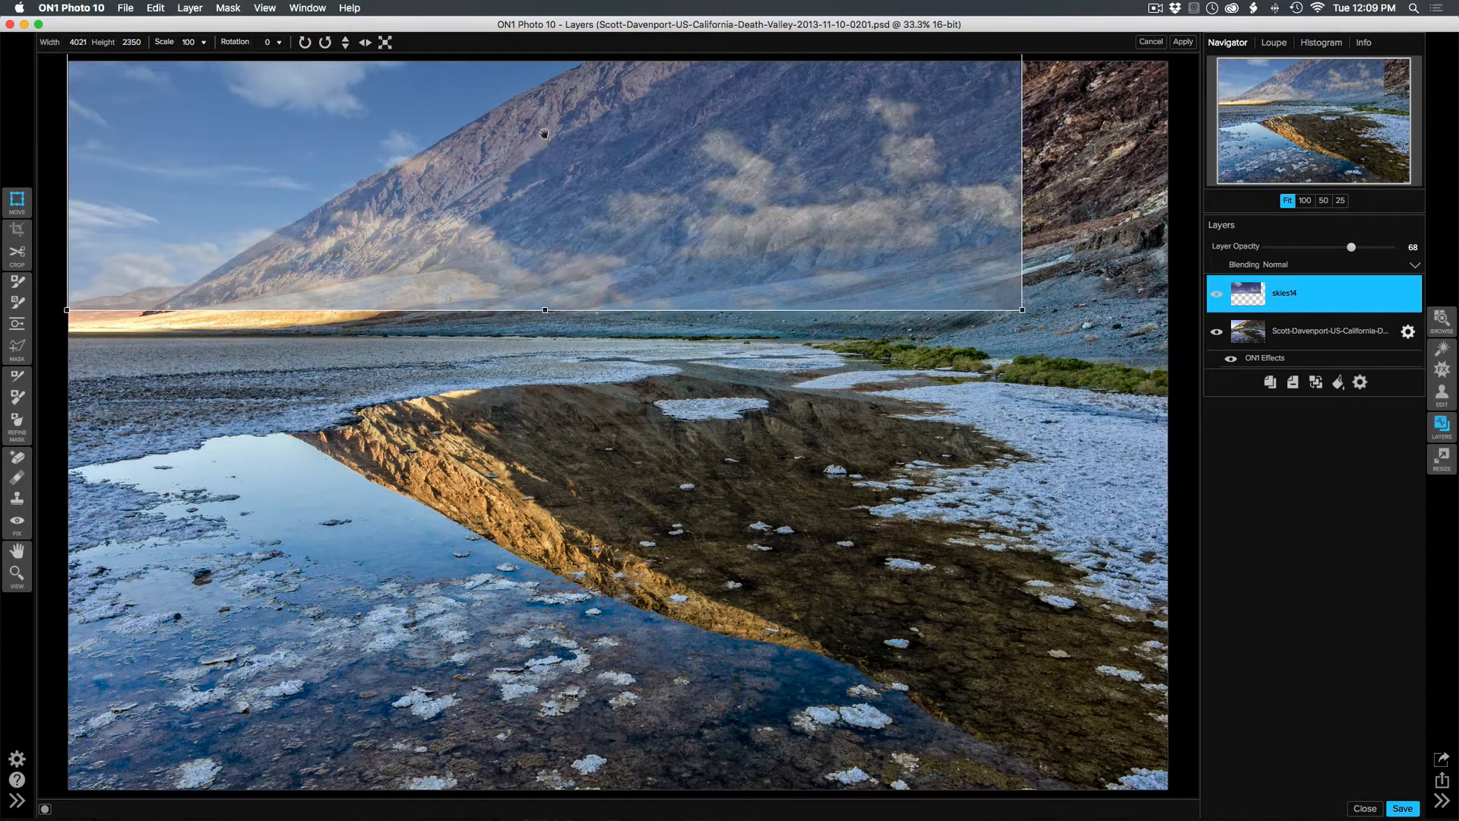
left_click_drag(544, 133, 544, 155)
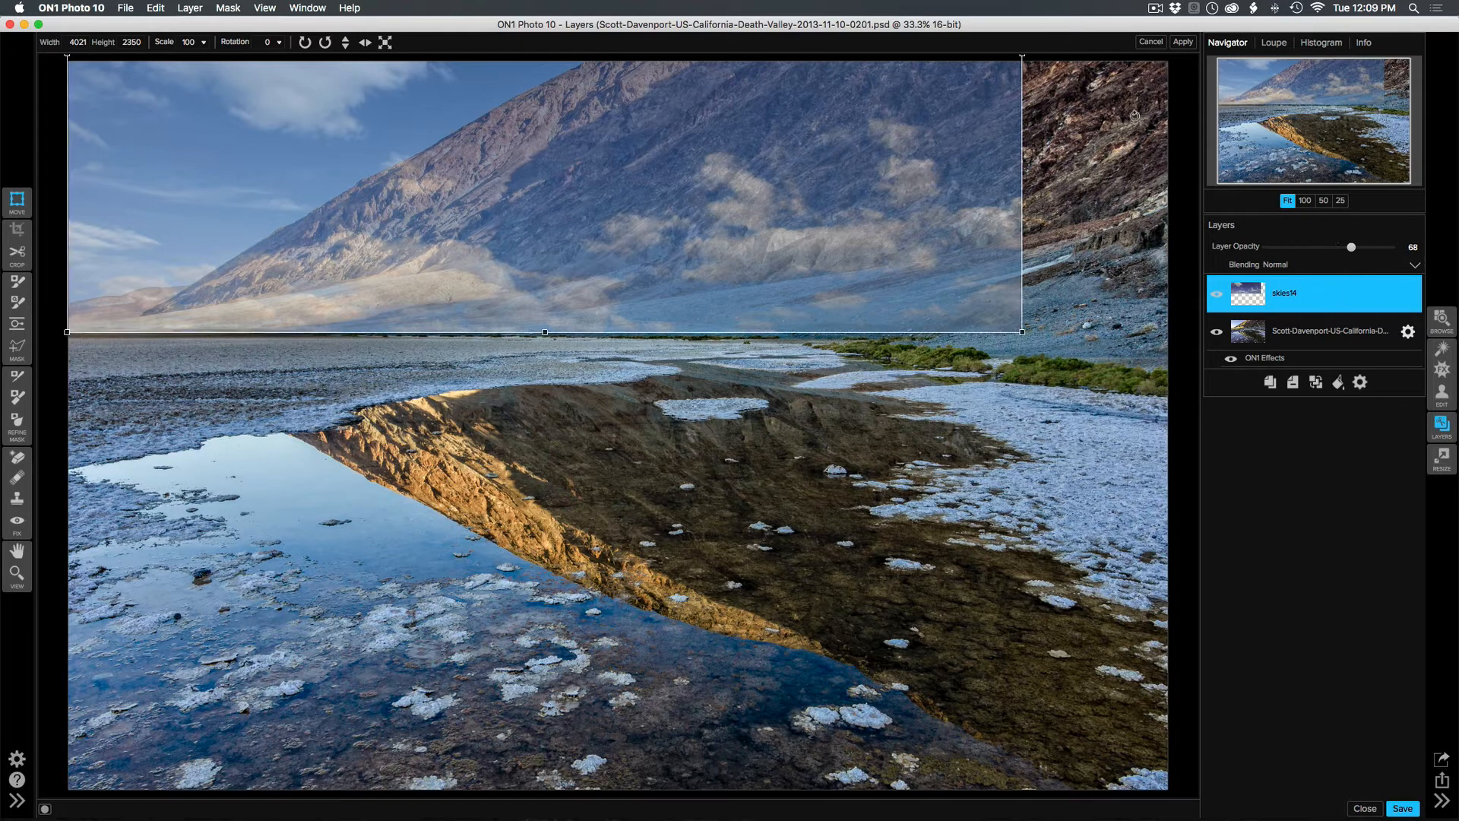
left_click(1182, 43)
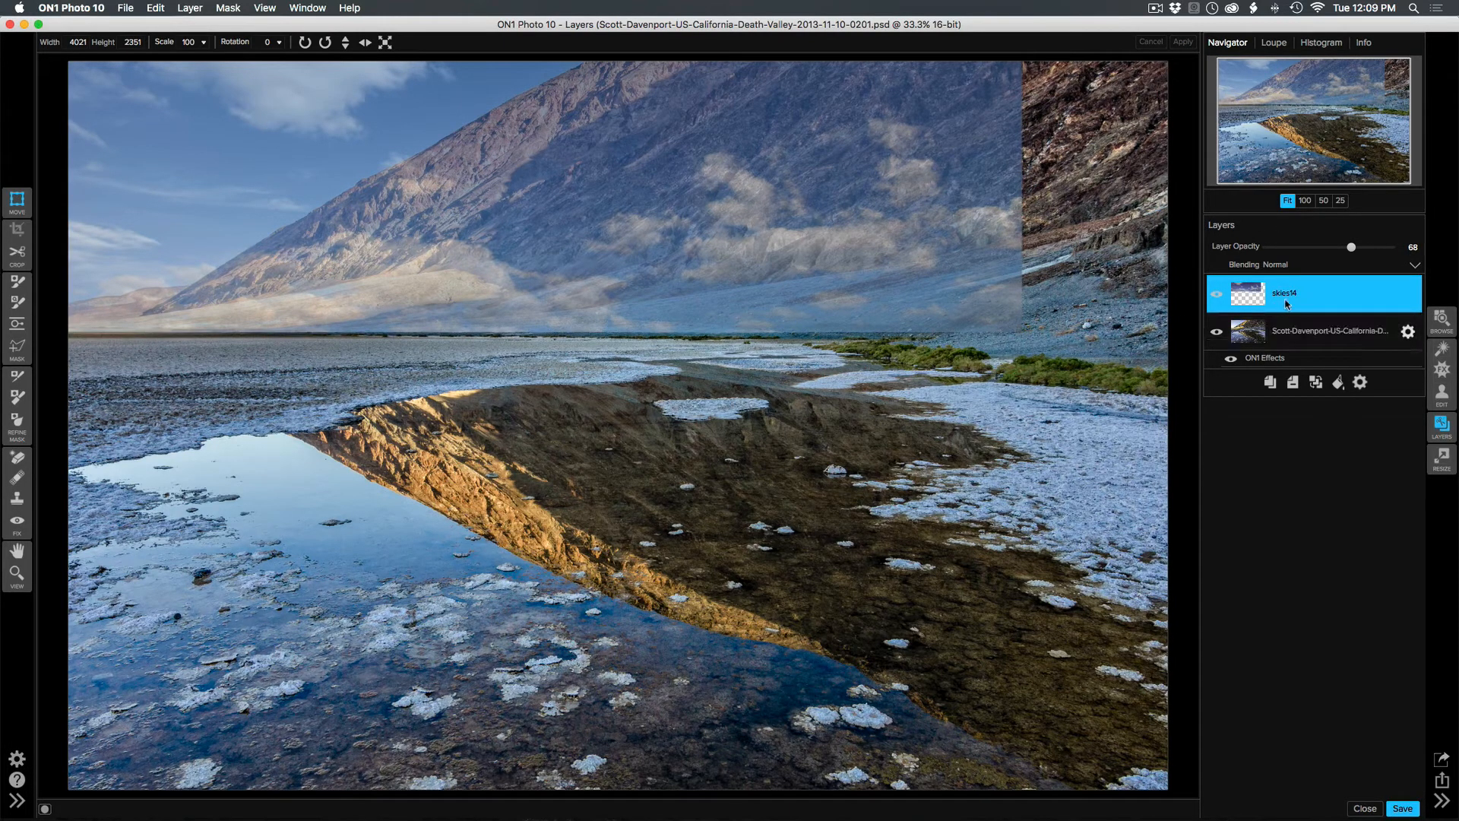
Step: Duplicate the sky layer, flip the copy vertically and move it over the water below the horizon
left_click(1270, 382)
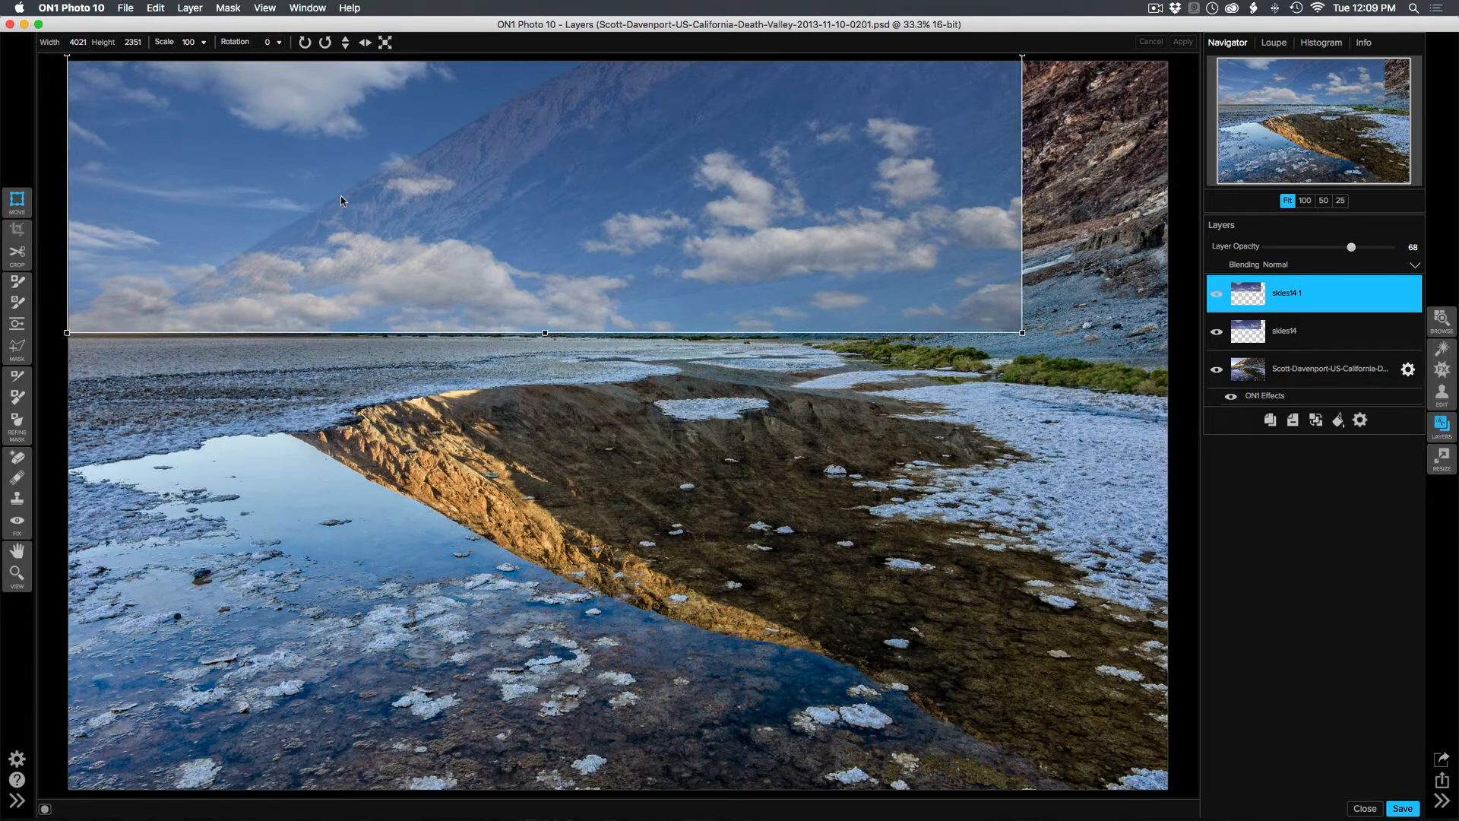
left_click(345, 42)
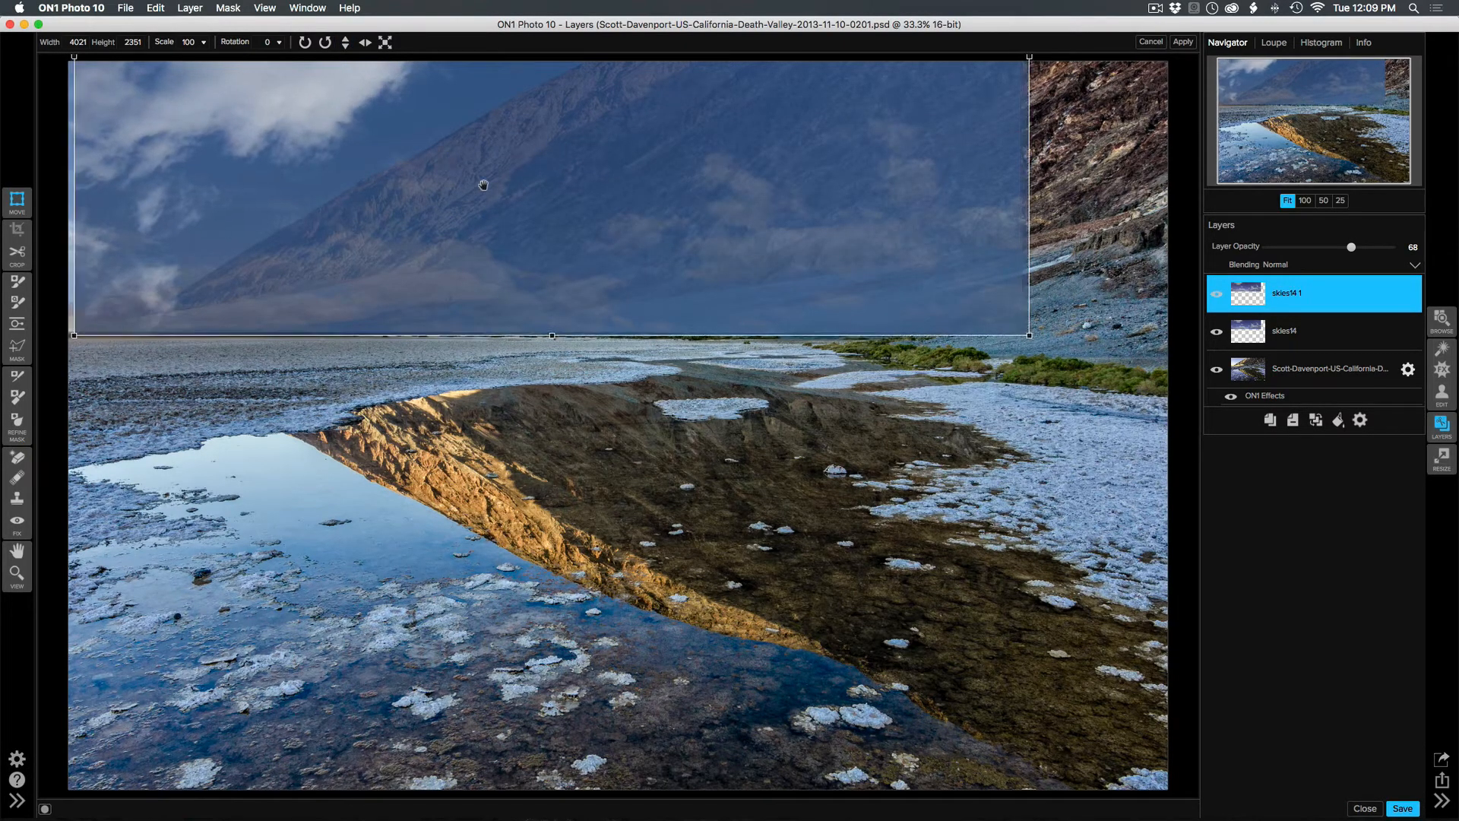
left_click_drag(482, 186, 543, 779)
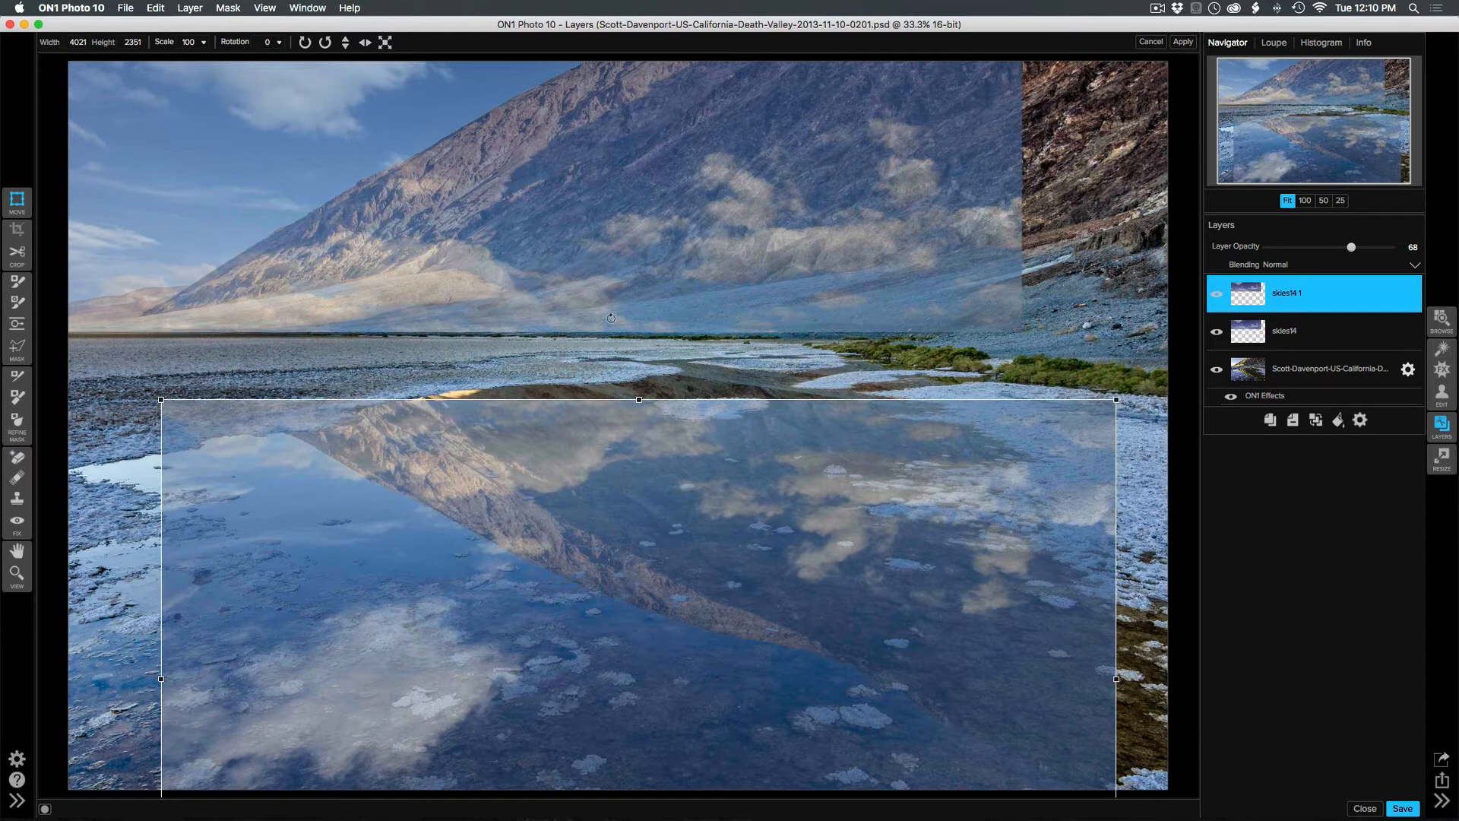
left_click_drag(585, 556, 490, 490)
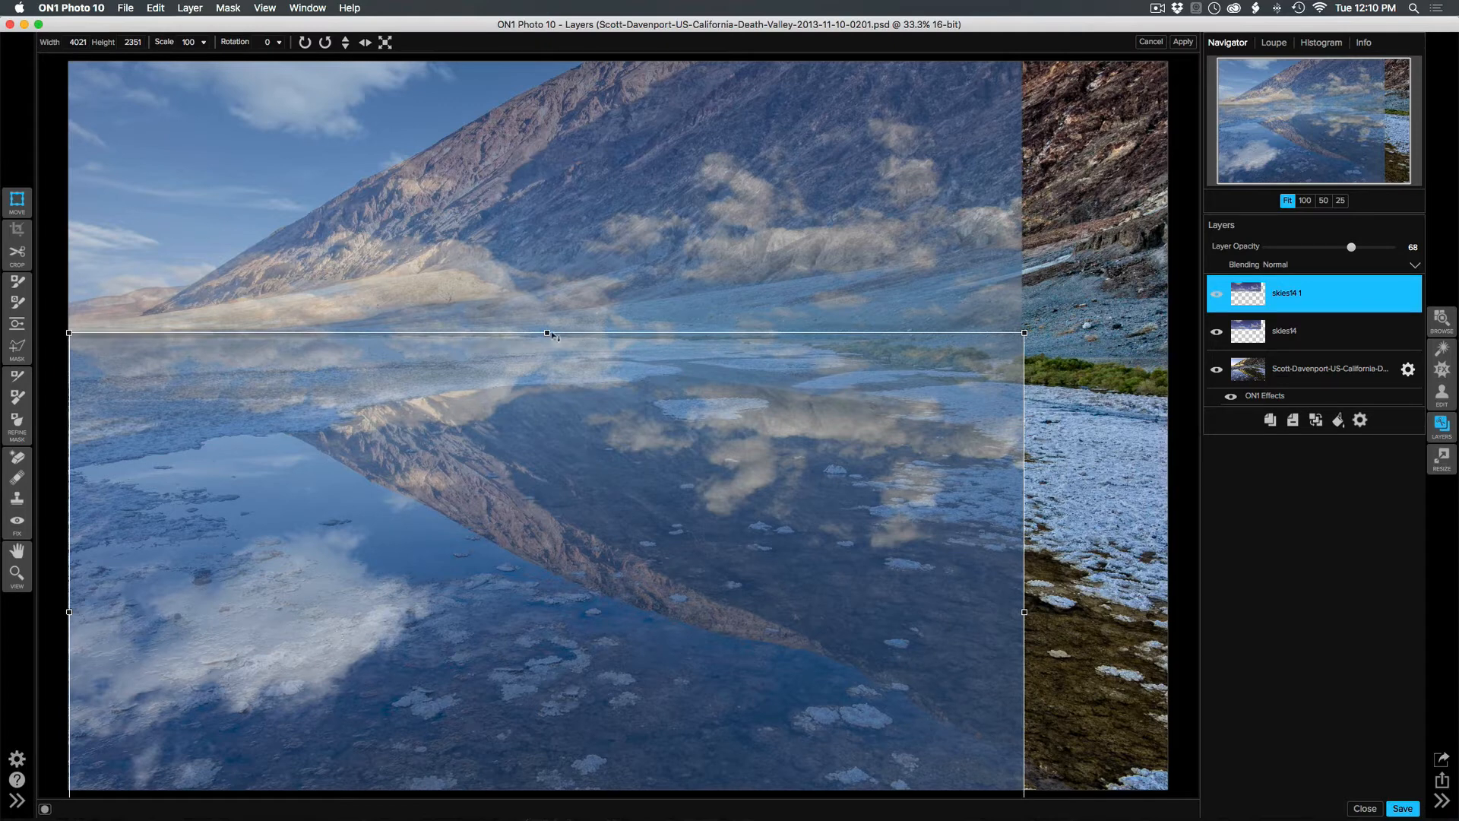
Step: Stretch the flipped sky copy to a height of about 2407, align its upper edge with the horizon and apply the transform
left_click_drag(547, 335, 548, 322)
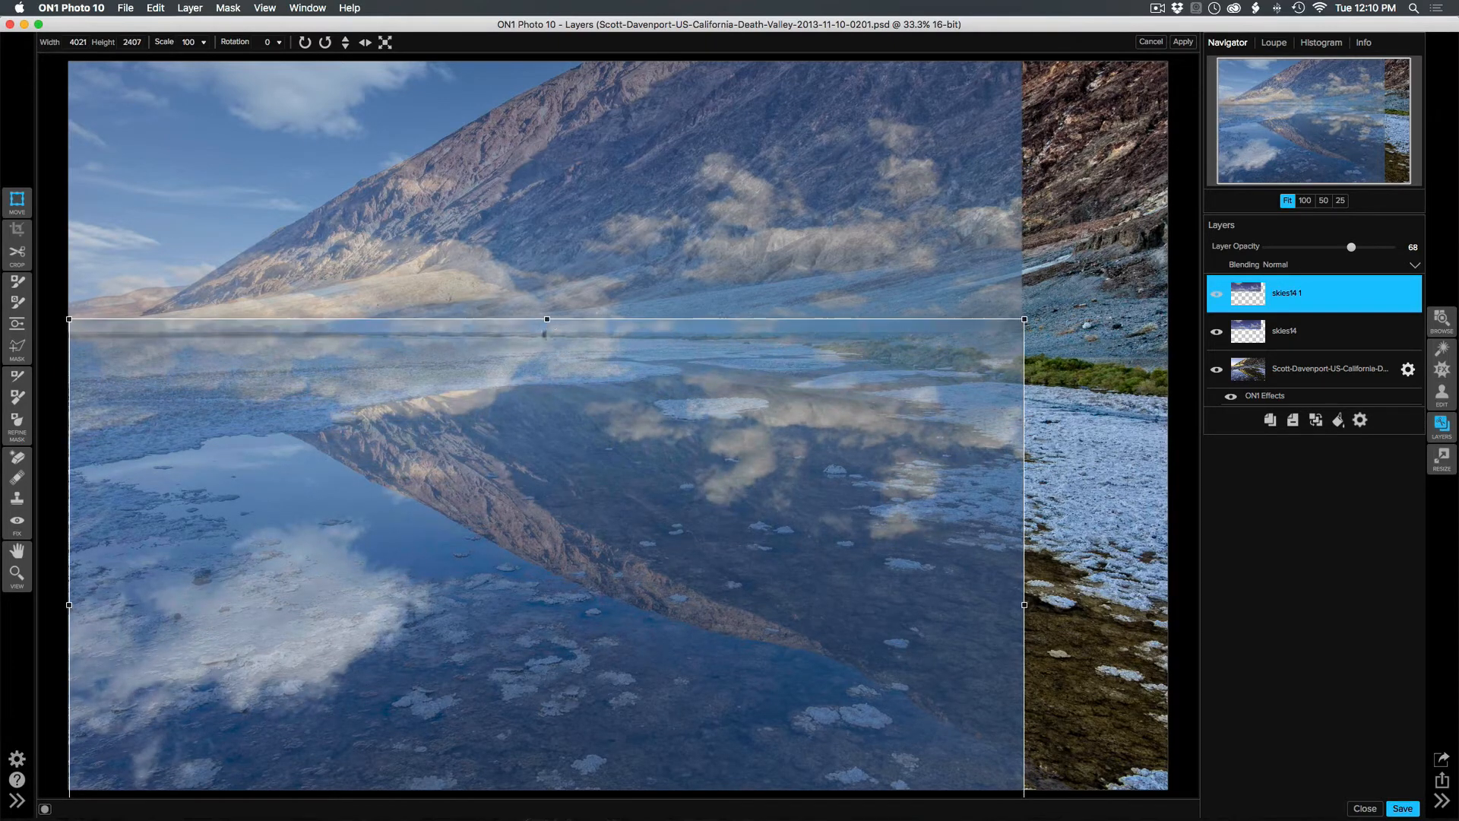
left_click_drag(528, 375, 525, 390)
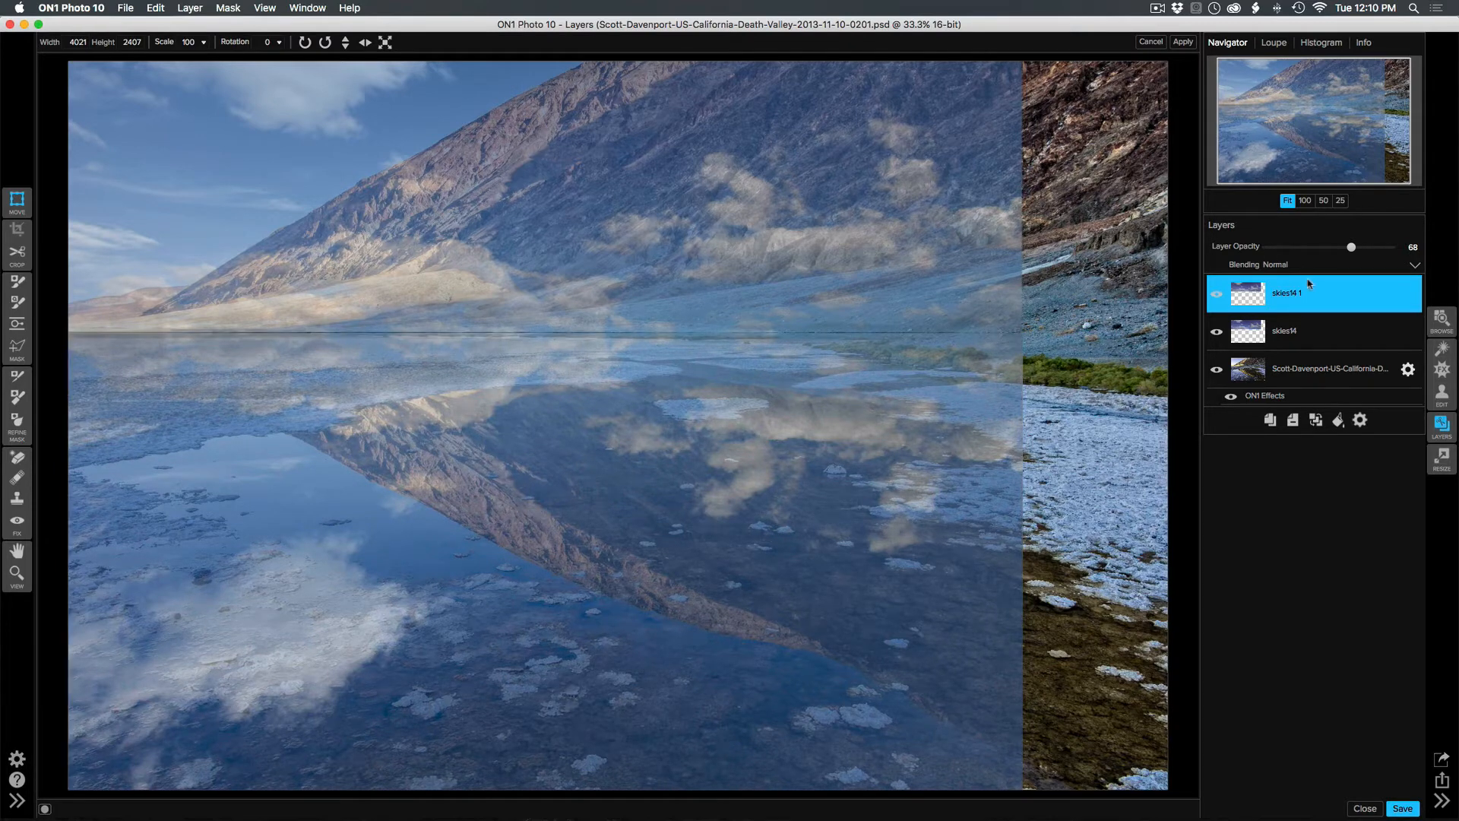
left_click(1184, 43)
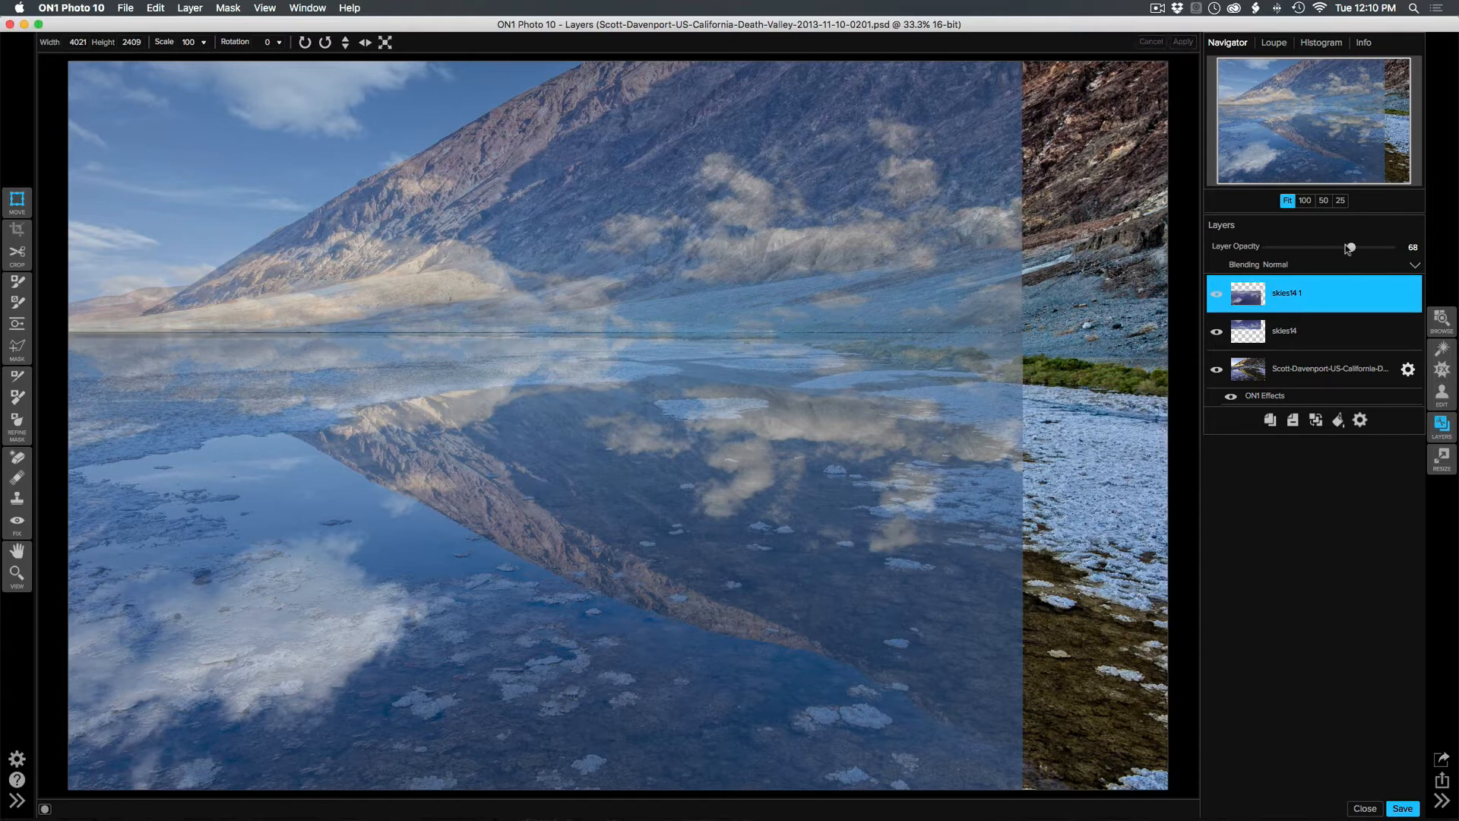
Step: Restore both sky layers to 100 opacity and move the landscape photo layer above them in the layer stack
left_click_drag(1351, 247, 1436, 257)
left_click(1327, 346)
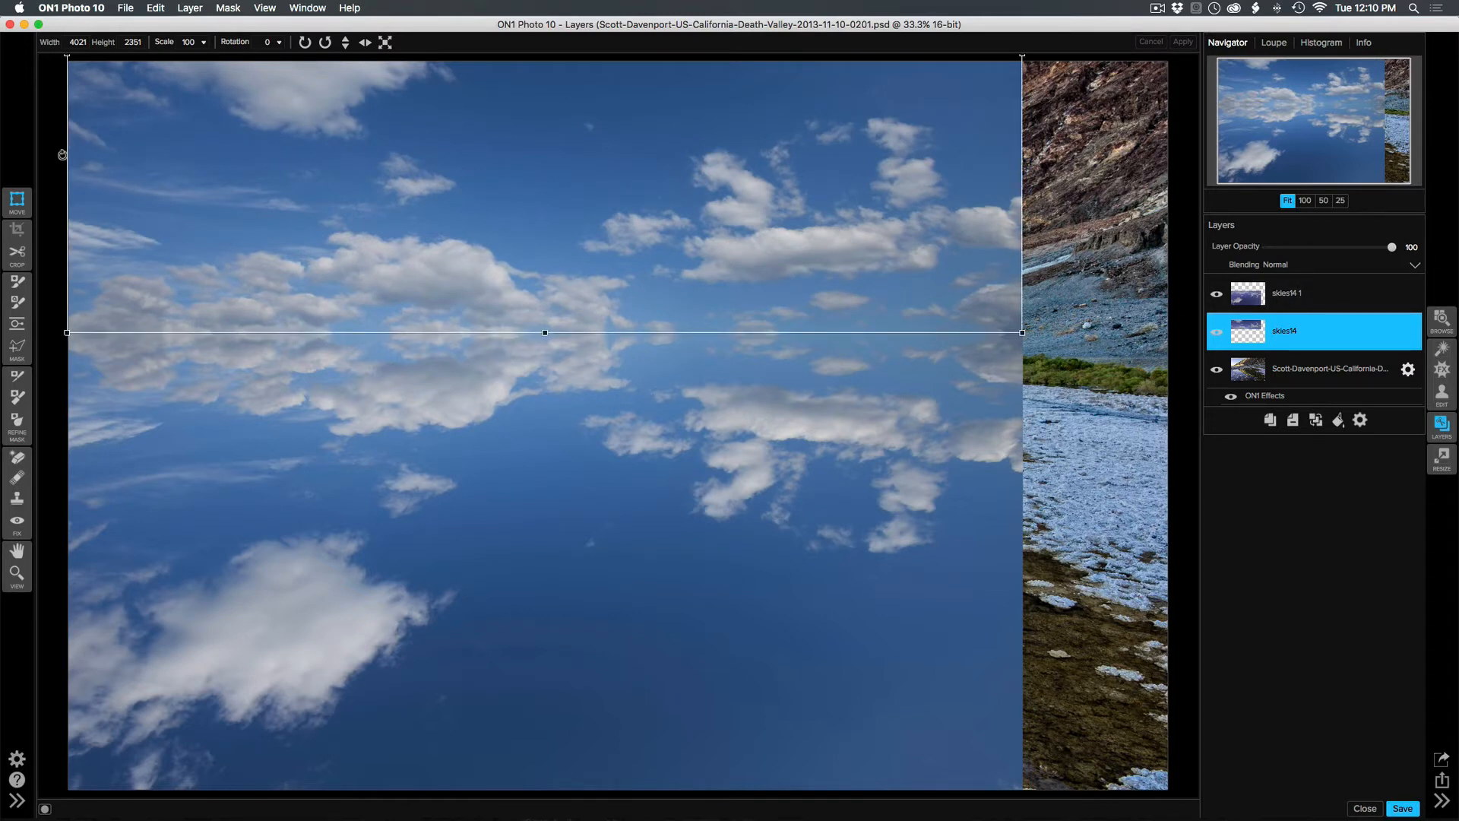
key("h")
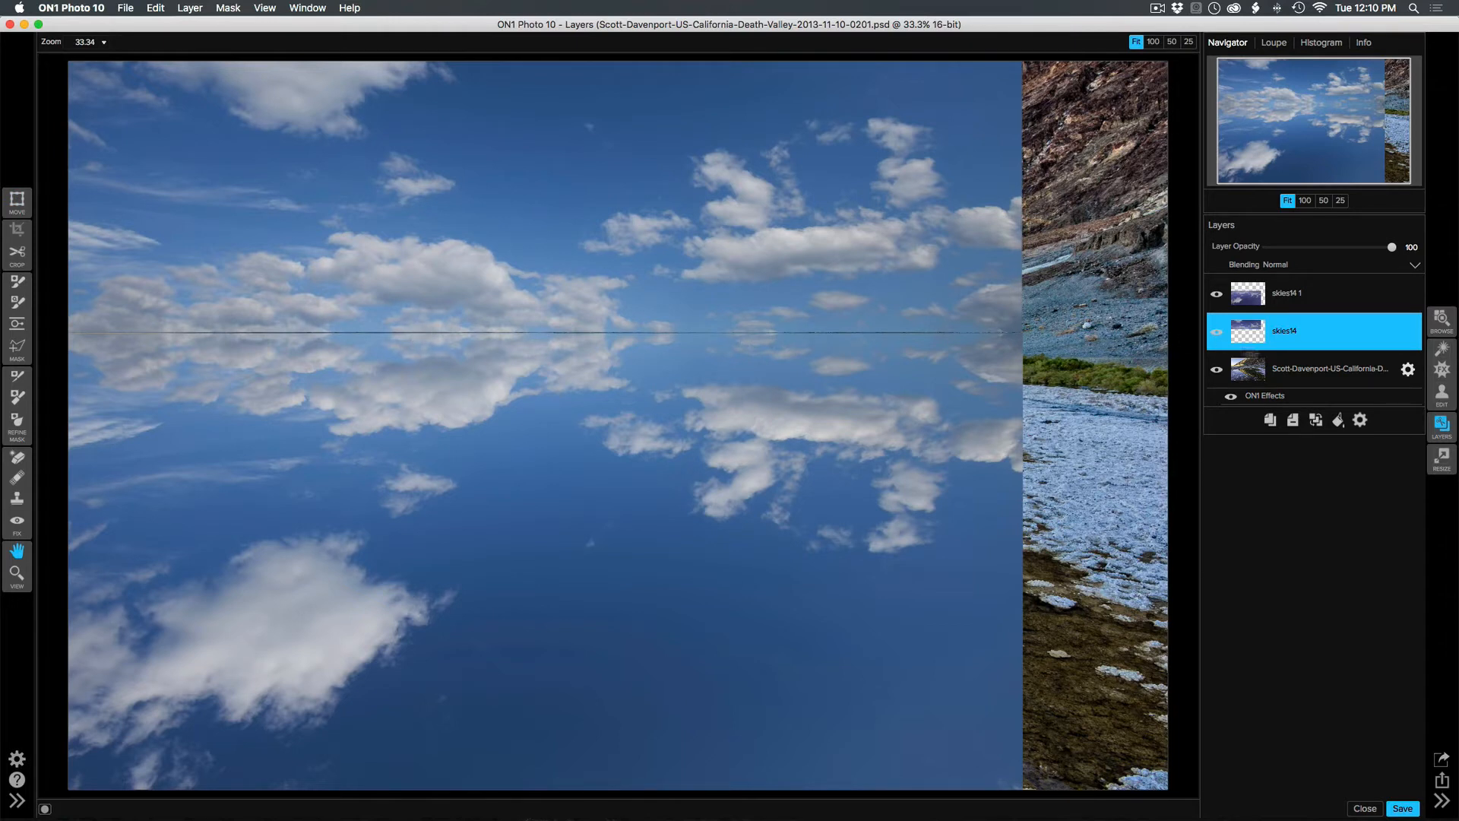
left_click(1294, 365)
left_click_drag(1297, 367, 1297, 286)
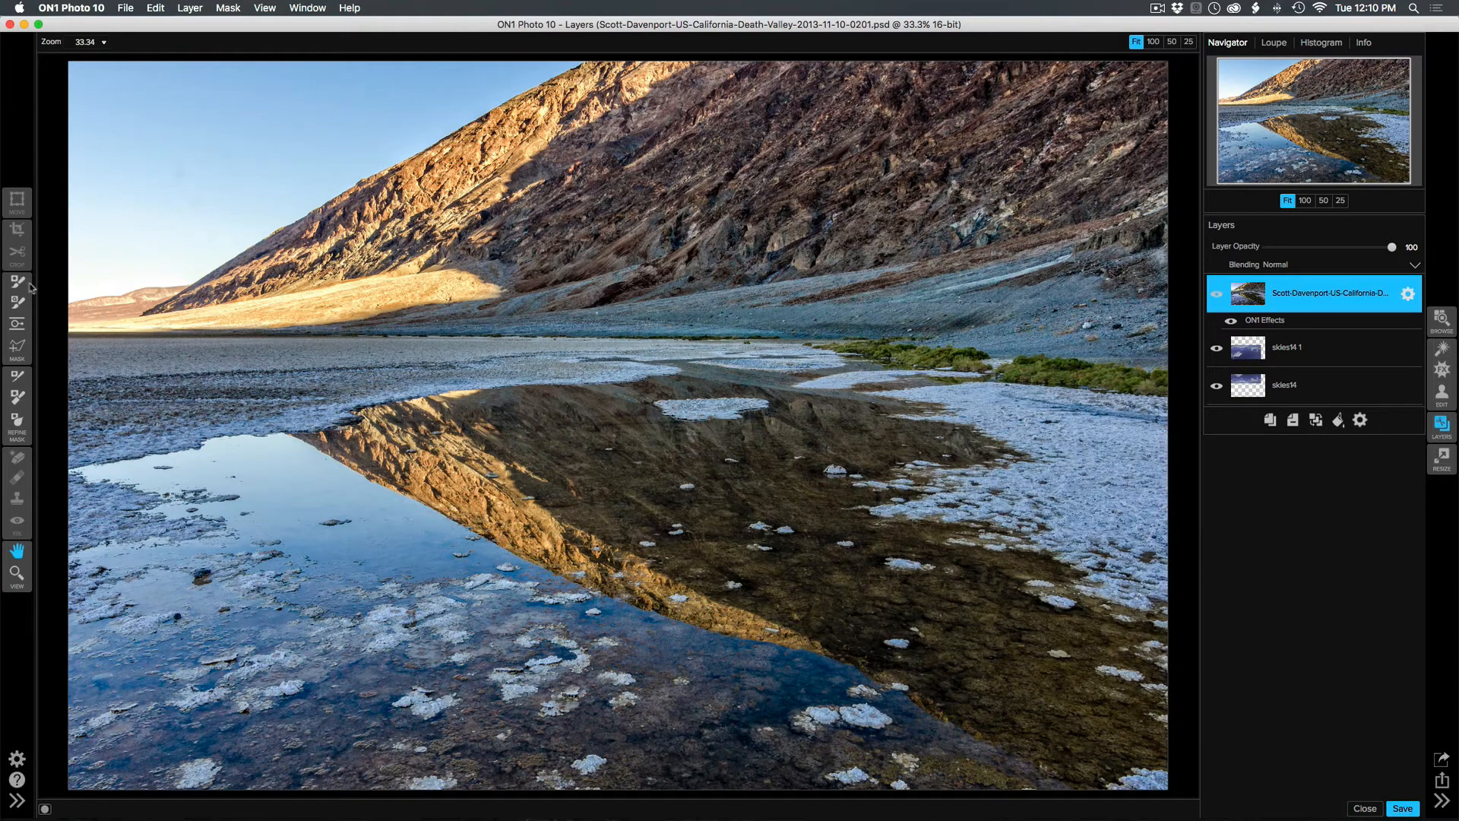
Step: Mask out the photo's original sky with the quick mask brush and refine the mask edge along the mountain ridge
left_click(17, 302)
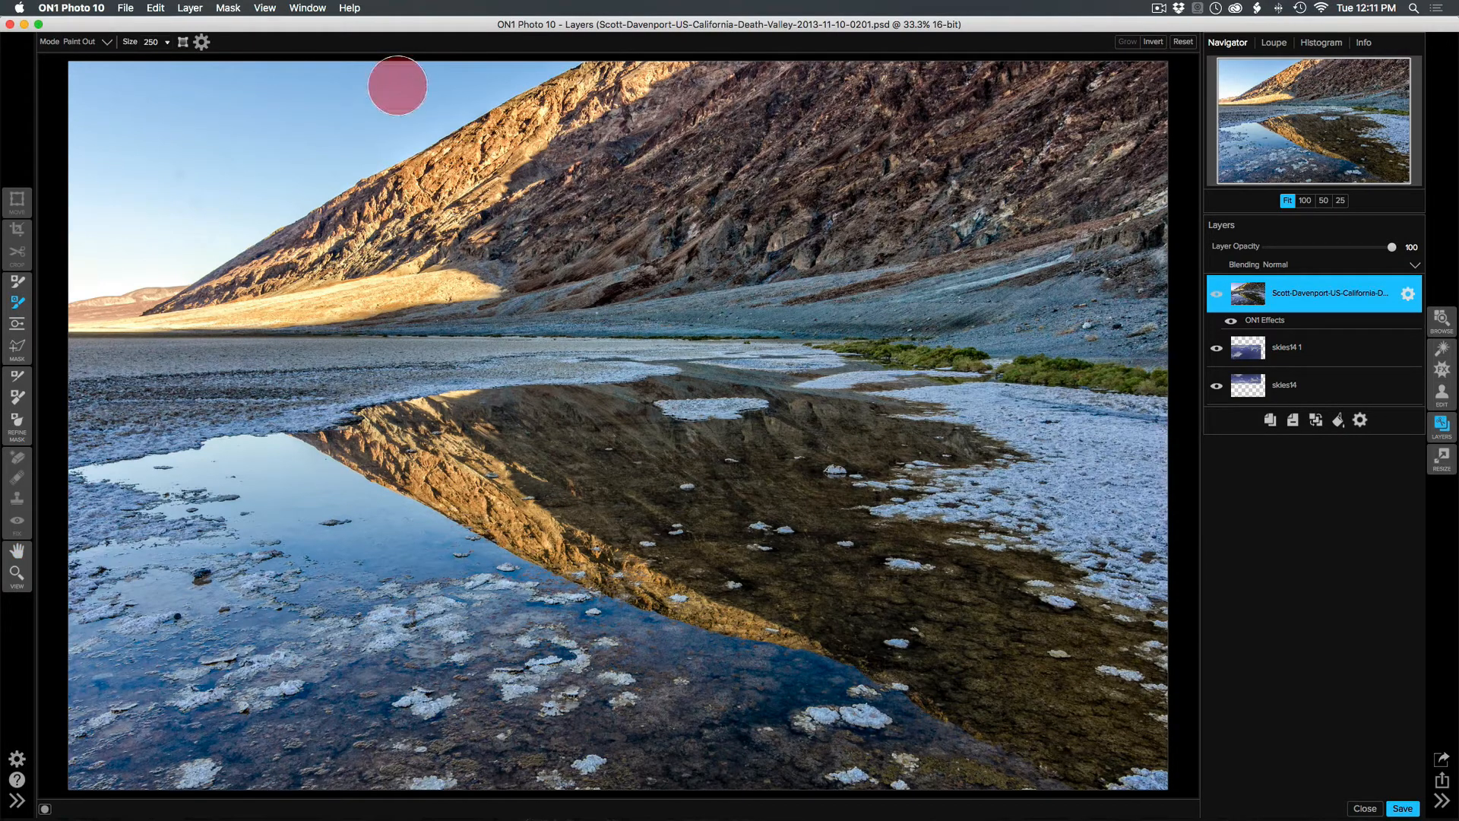
mouse_move(397, 85)
left_mouse_down()
mouse_move(198, 134)
mouse_move(121, 207)
left_mouse_up()
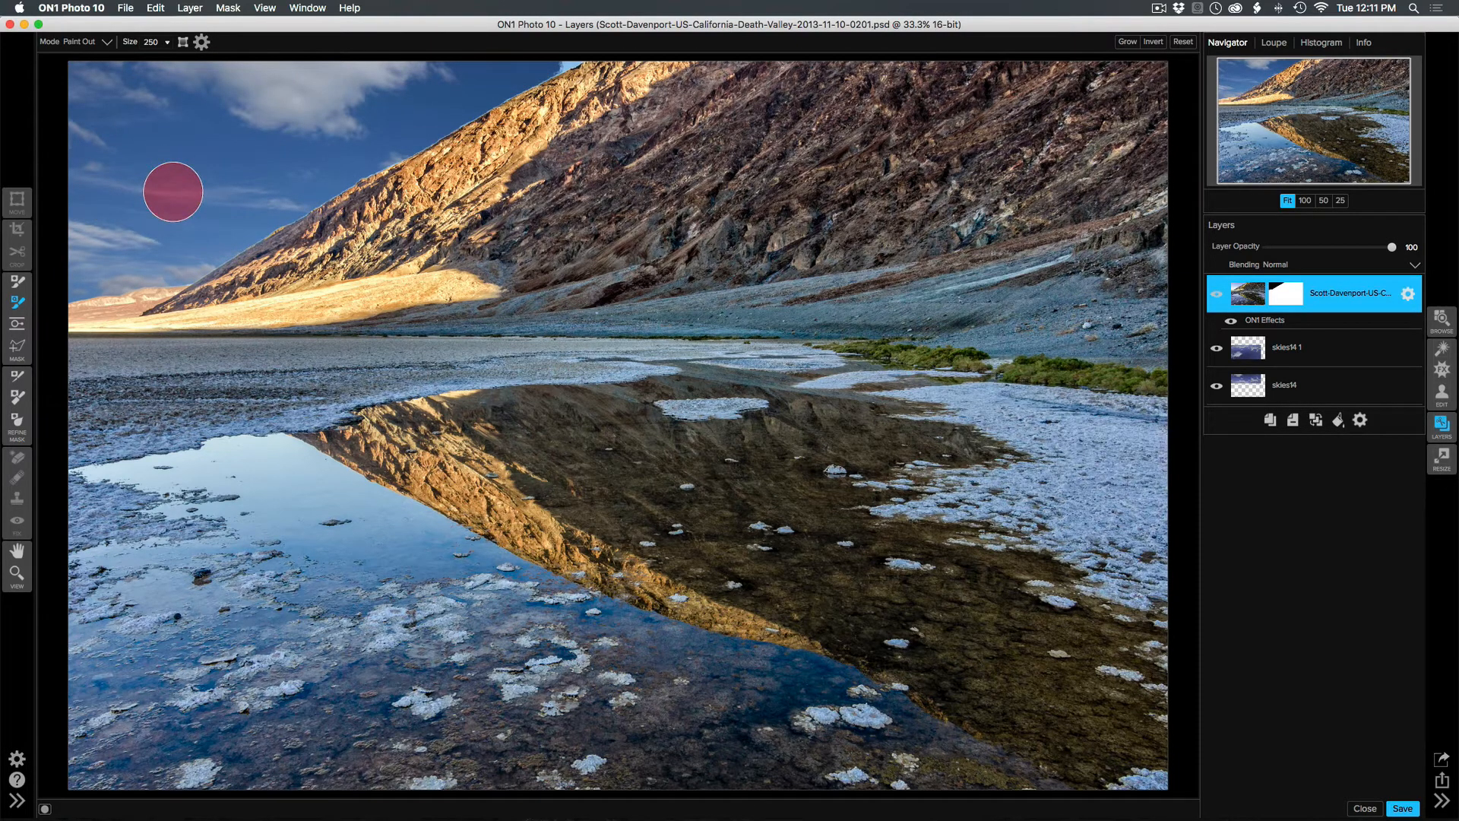
left_click(17, 378)
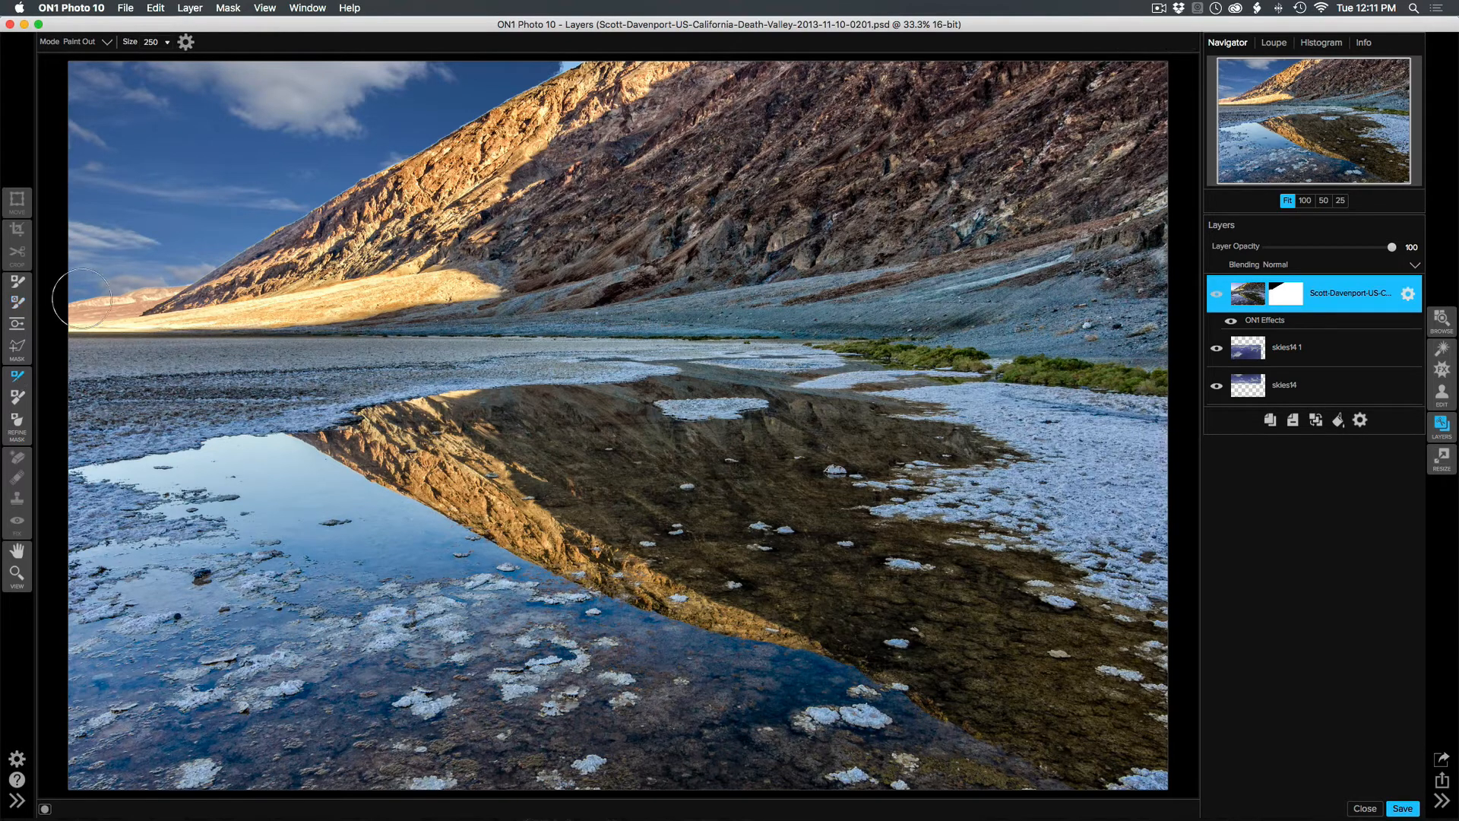
mouse_move(79, 295)
left_mouse_down()
mouse_move(192, 272)
mouse_move(594, 57)
left_mouse_up()
left_click(18, 396)
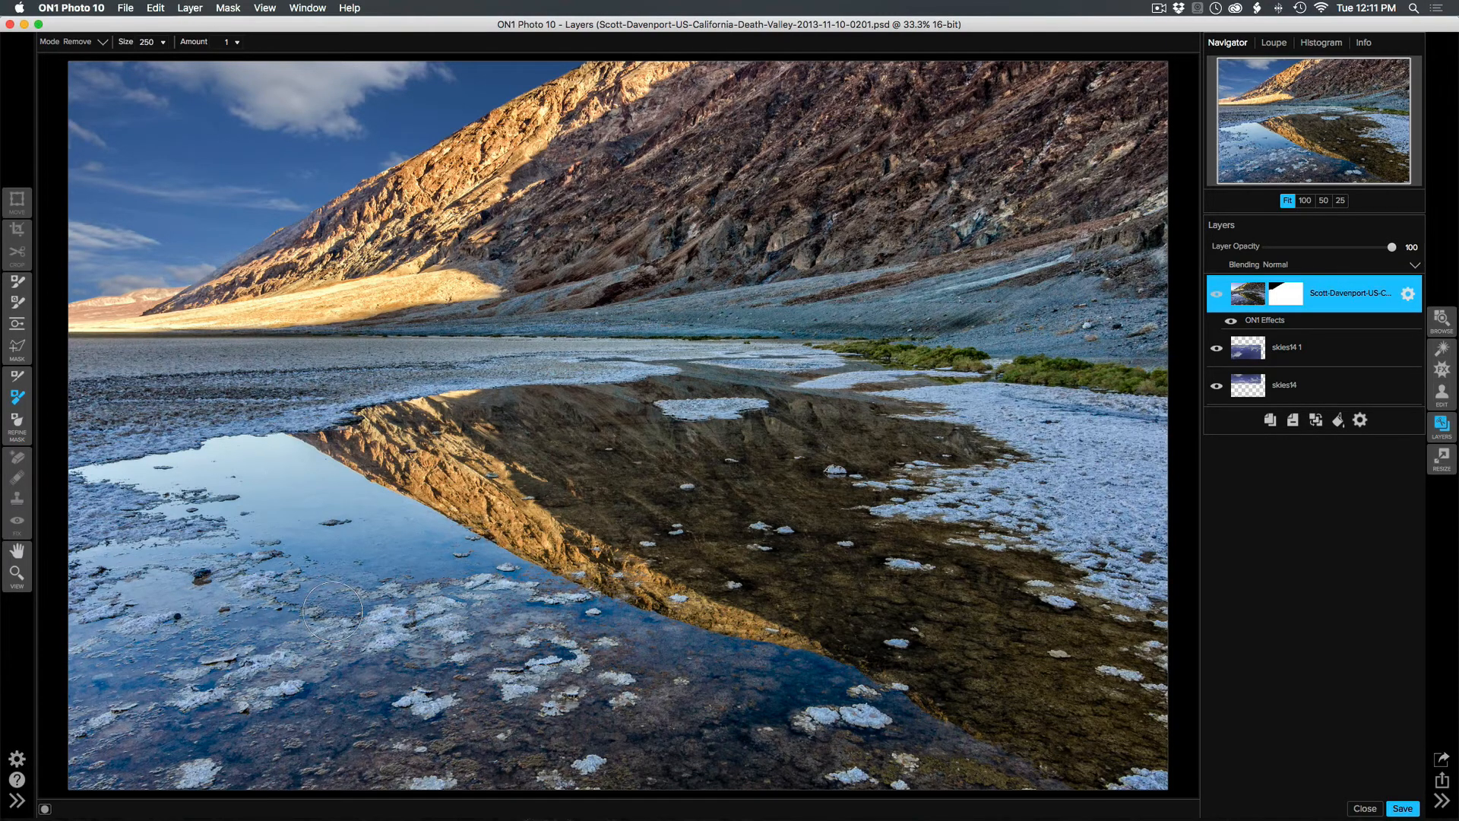
Step: Paint out the lower-left water on the photo layer with a size 1000 masking brush at 51 opacity, revealing the mirrored sky
left_click(20, 285)
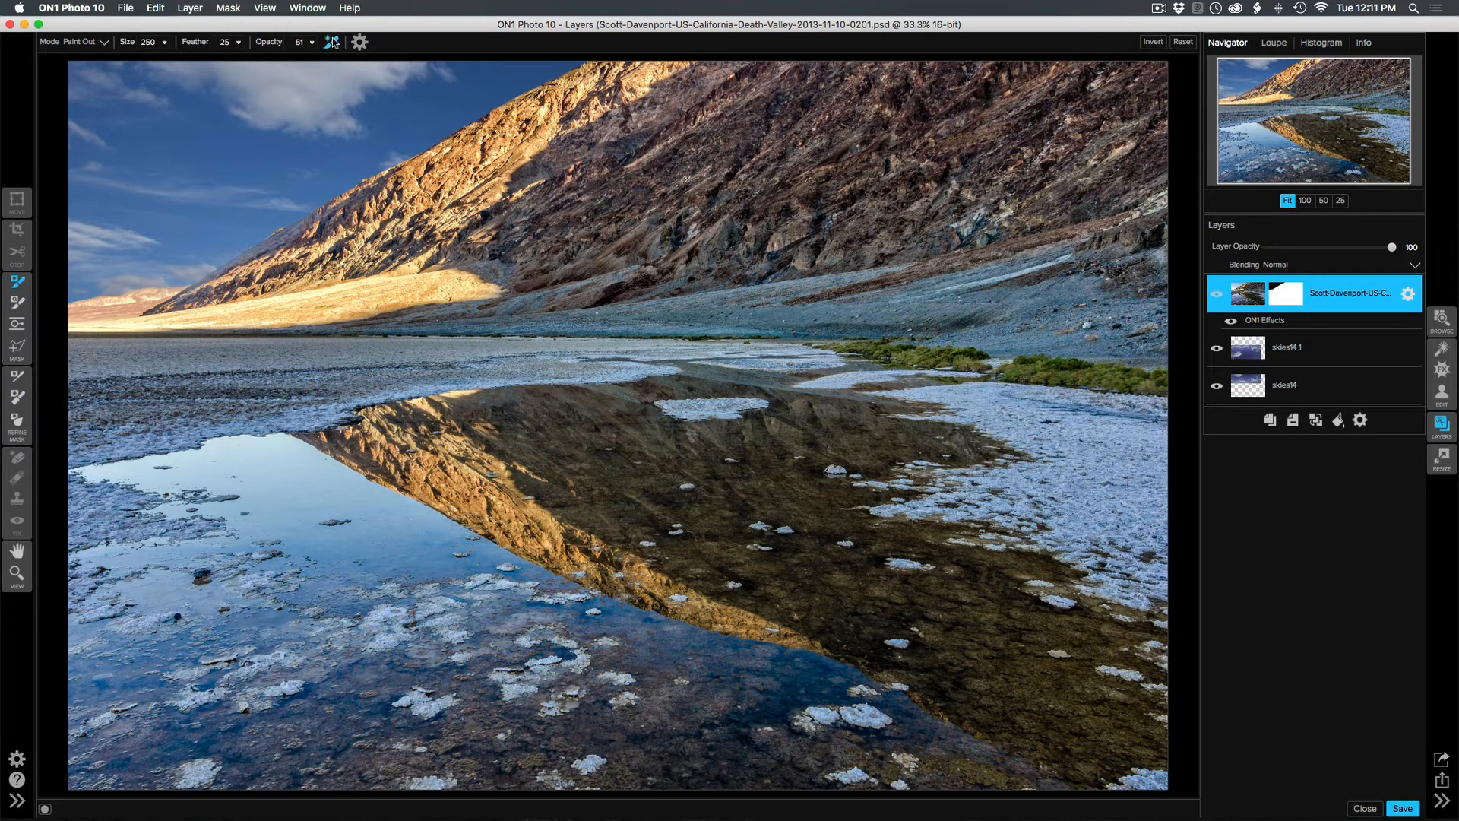
key("bracketright")
key("bracketright")
key("bracketright")
key("bracketright")
key("bracketright")
key("bracketright")
key("bracketright")
mouse_move(279, 482)
left_mouse_down()
mouse_move(358, 506)
mouse_move(182, 458)
mouse_move(325, 471)
mouse_move(411, 577)
mouse_move(167, 577)
mouse_move(197, 668)
mouse_move(251, 639)
mouse_move(425, 608)
mouse_move(619, 666)
mouse_move(270, 707)
left_mouse_up()
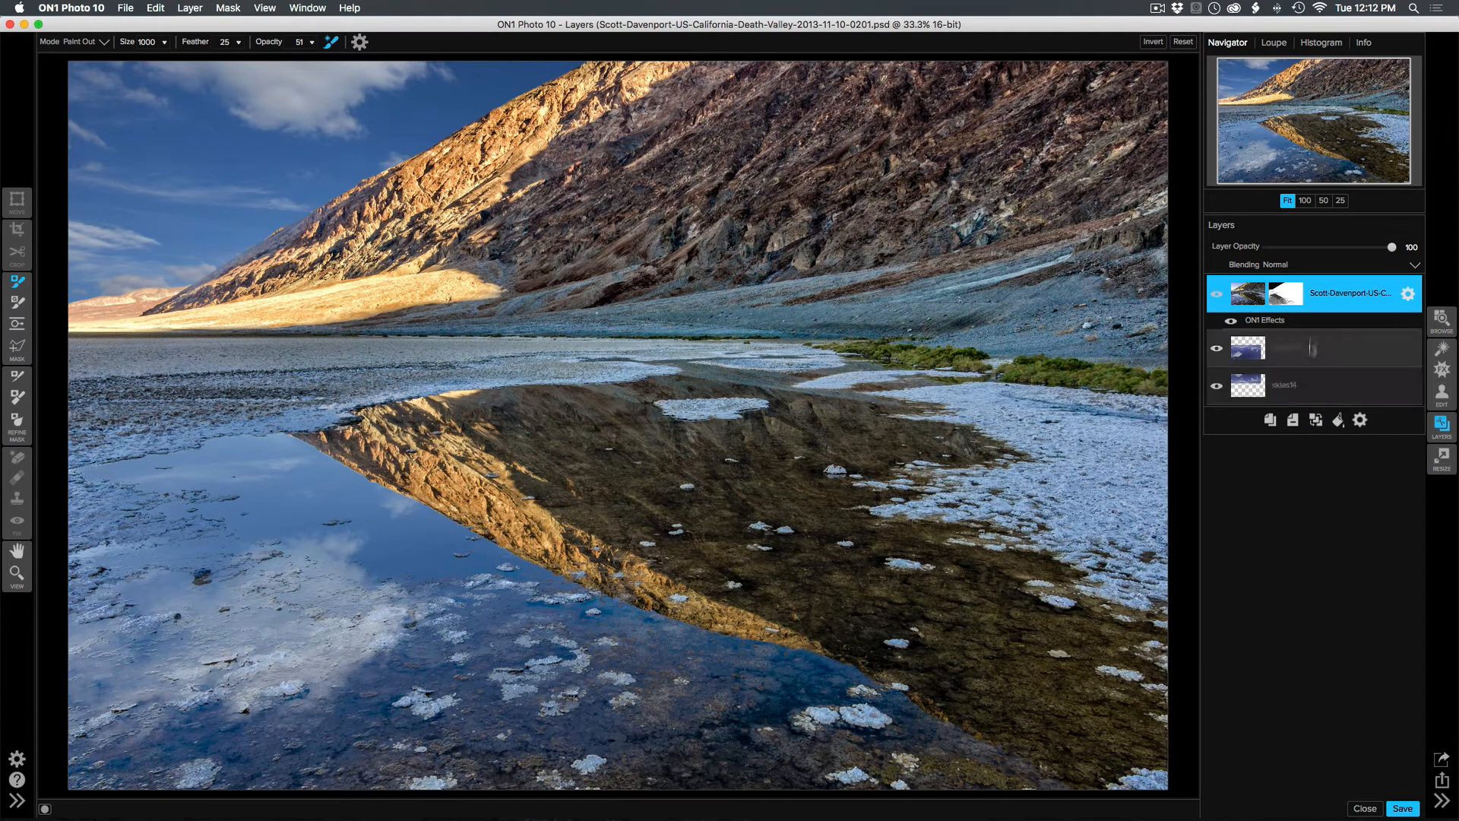
Step: Duplicate the masked photo layer, reset the copy's mask and hide the copy
left_click(1270, 423)
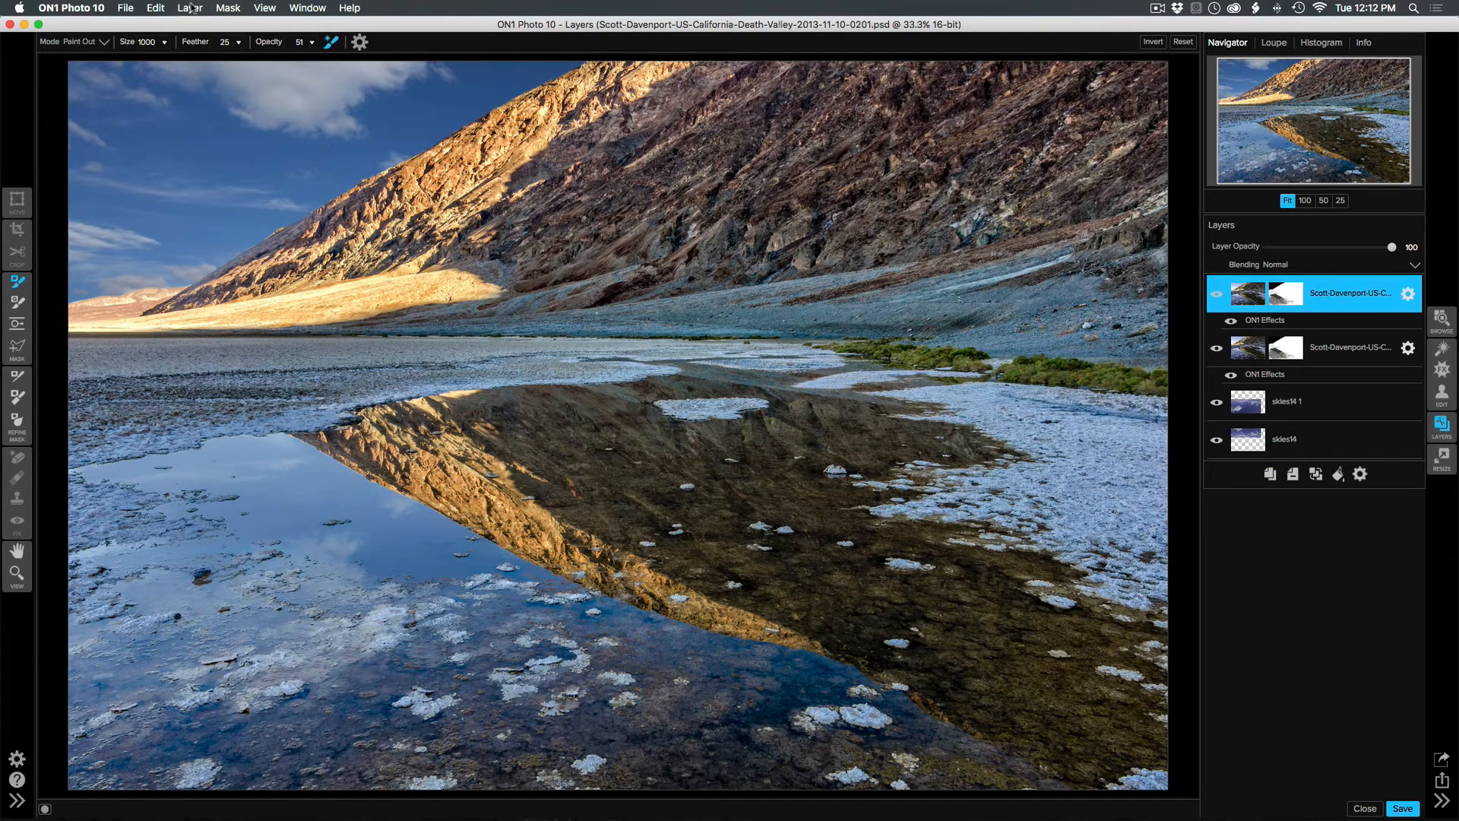
left_click(228, 7)
left_click(235, 43)
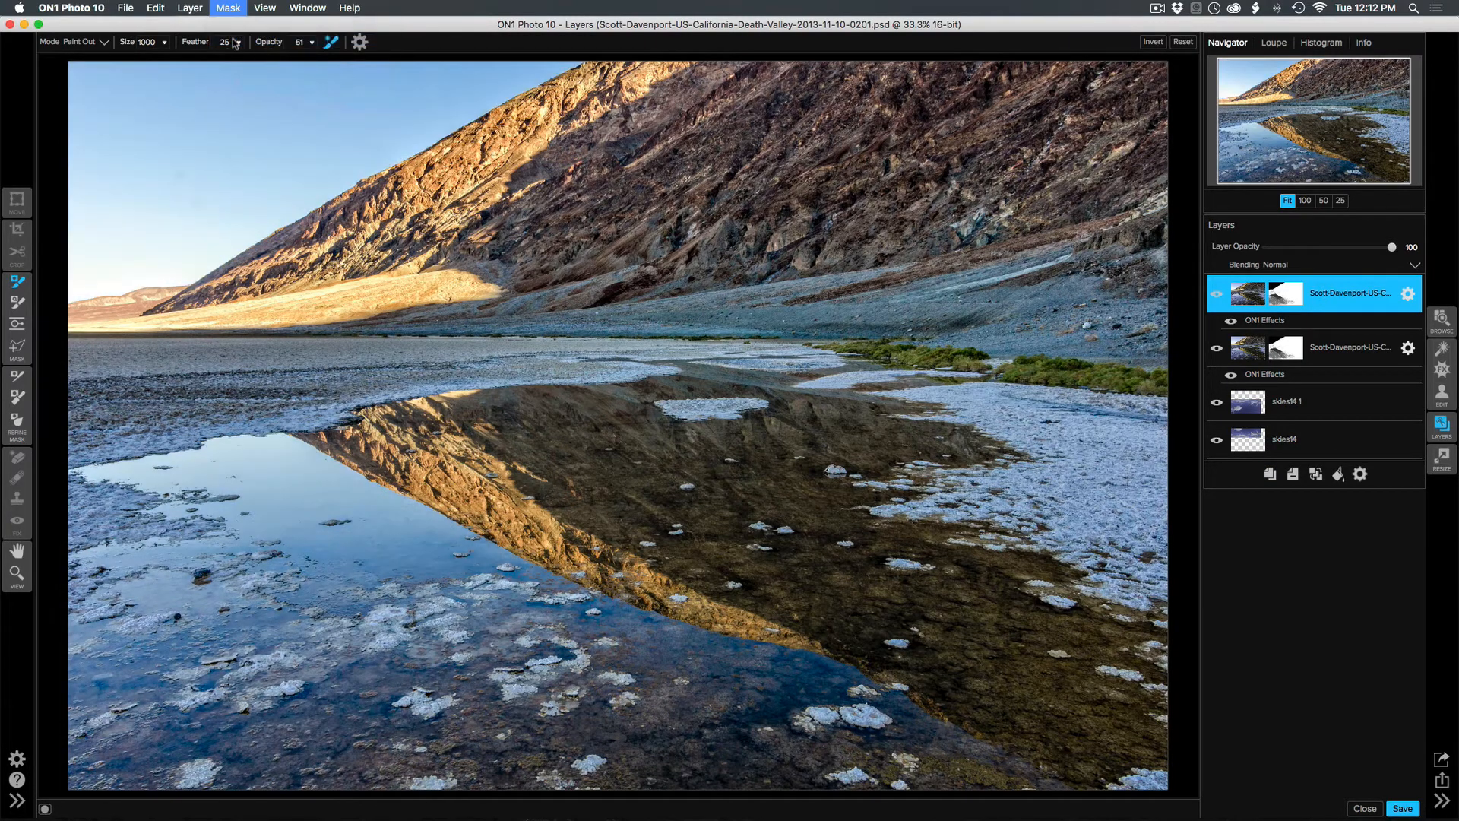
left_click(1217, 297)
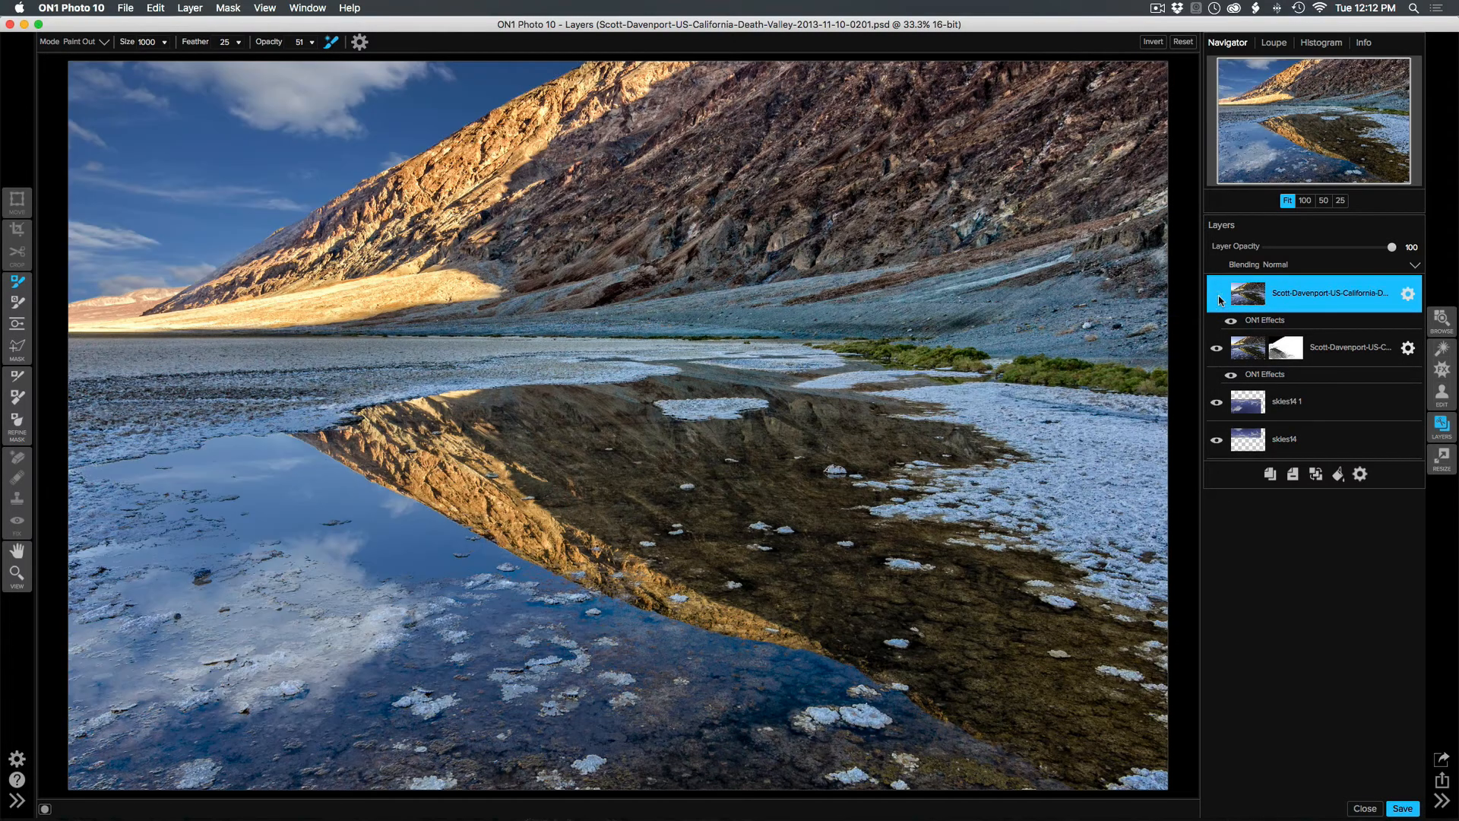